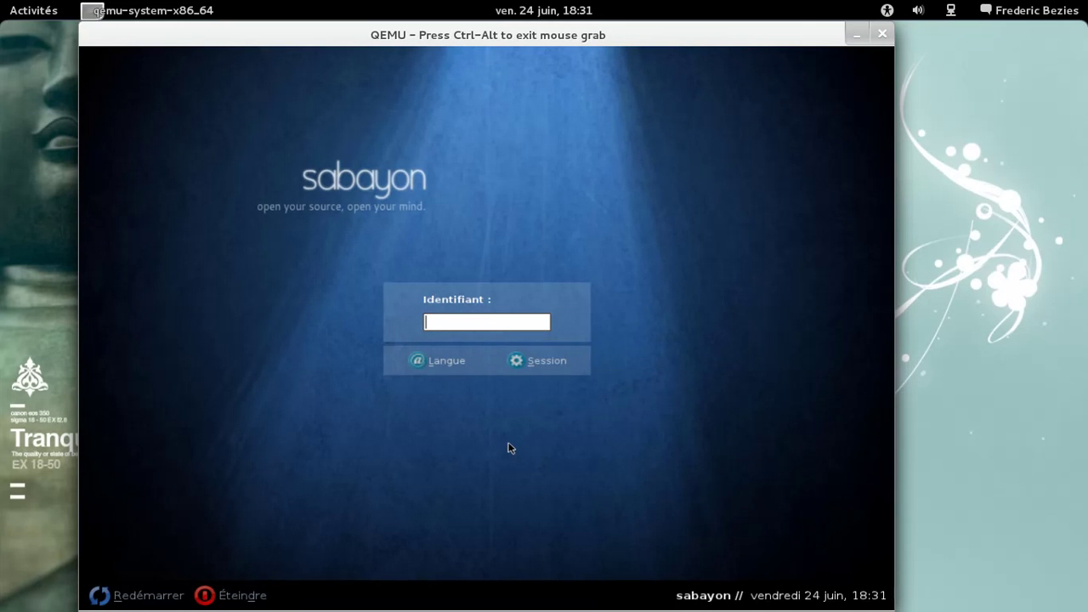
Log in to the Sabayon session with the account's user name and password
text(red)
key(Return)
text(fred)
key(BackSpace)
key(BackSpace)
key(BackSpace)
key(BackSpace)
text(*******)
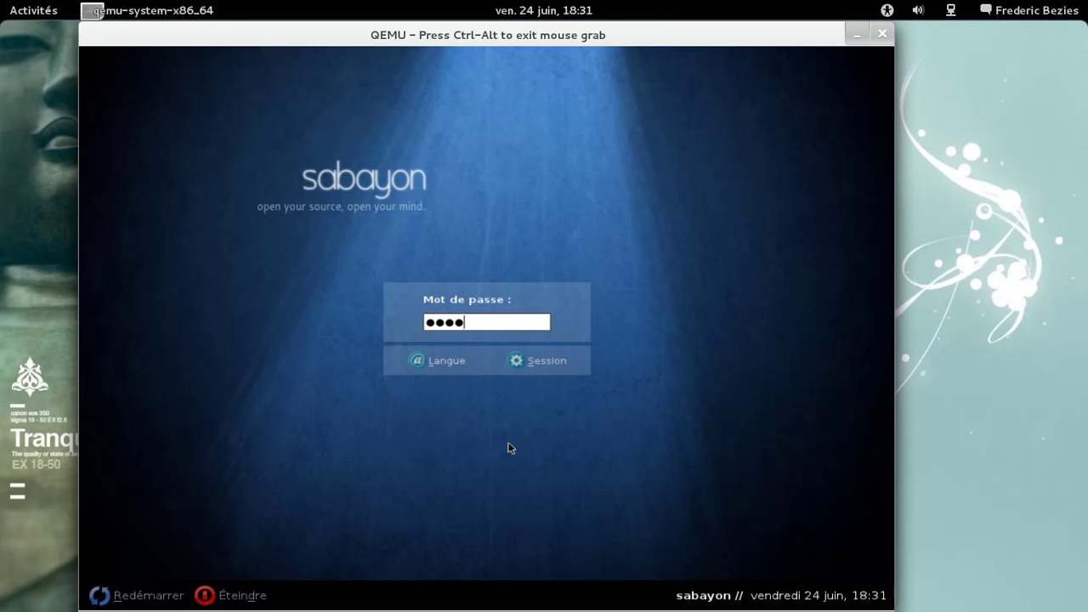
key(Return)
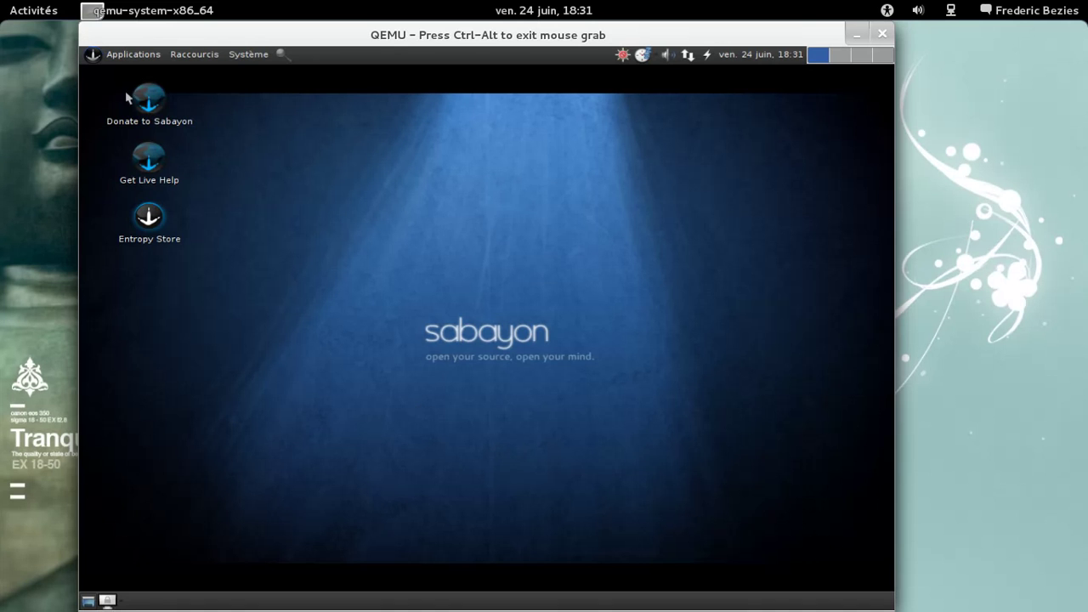
View the version information about the GNOME desktop and close it
click(119, 56)
mouse_move(258, 57)
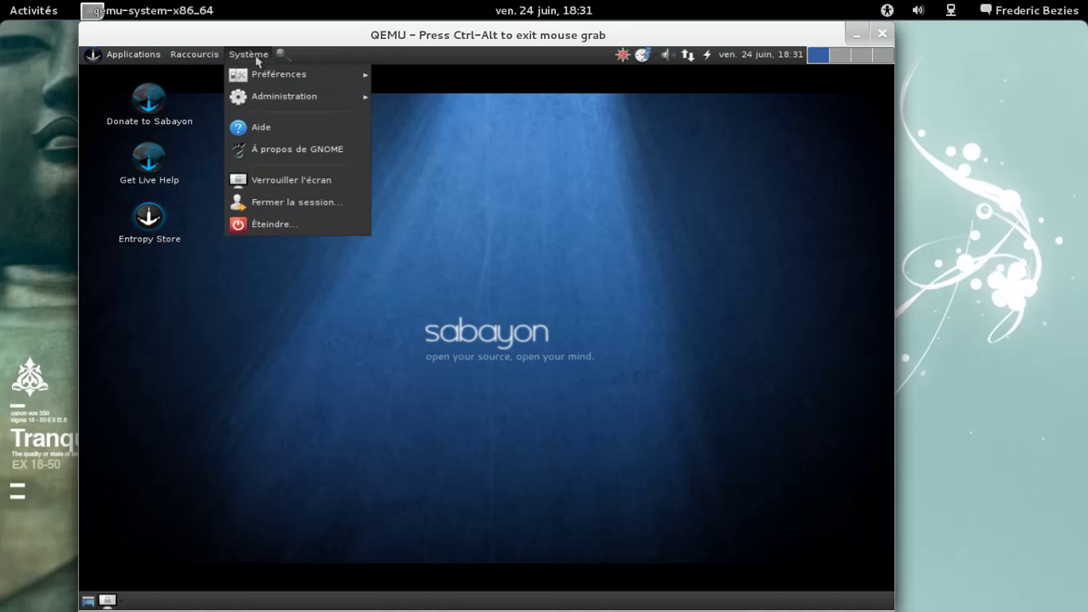
click(281, 150)
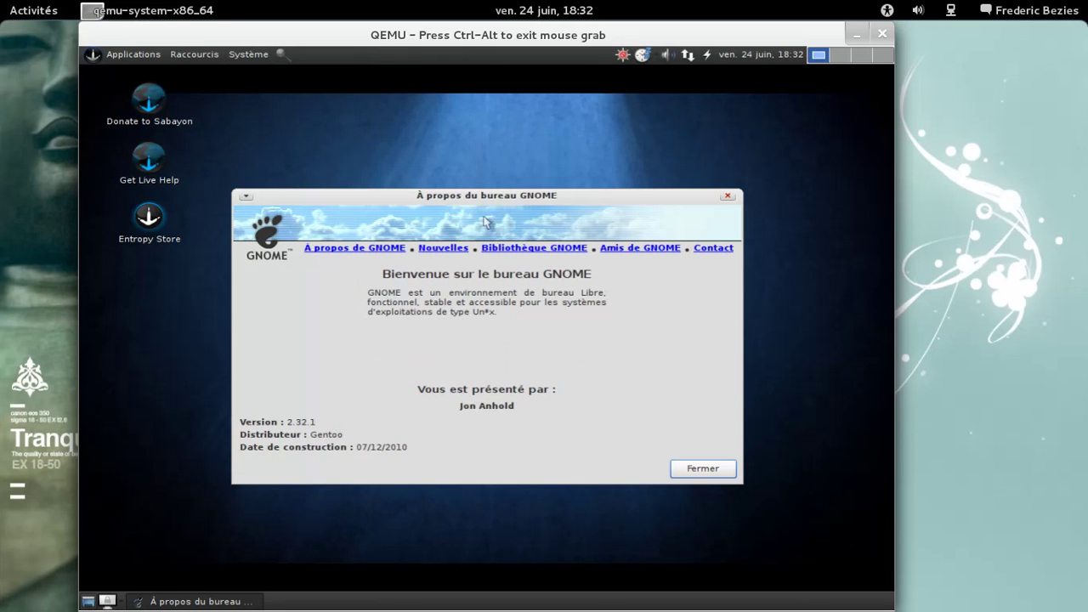
click(721, 475)
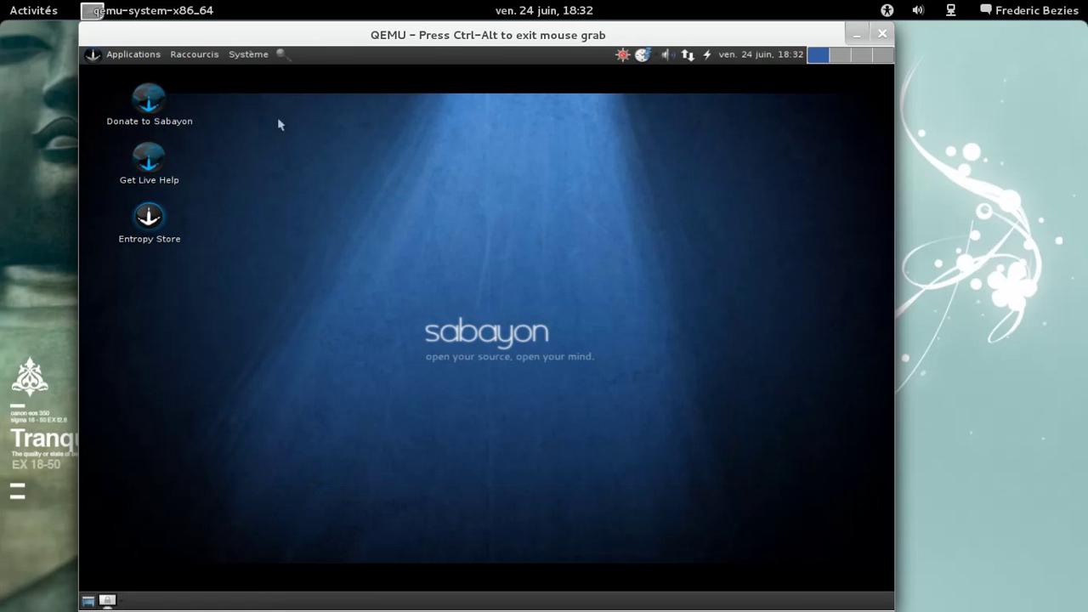
Look through the installed applications by category, from office, graphics and Internet to games, system tools and Sabayon
click(134, 60)
mouse_move(134, 76)
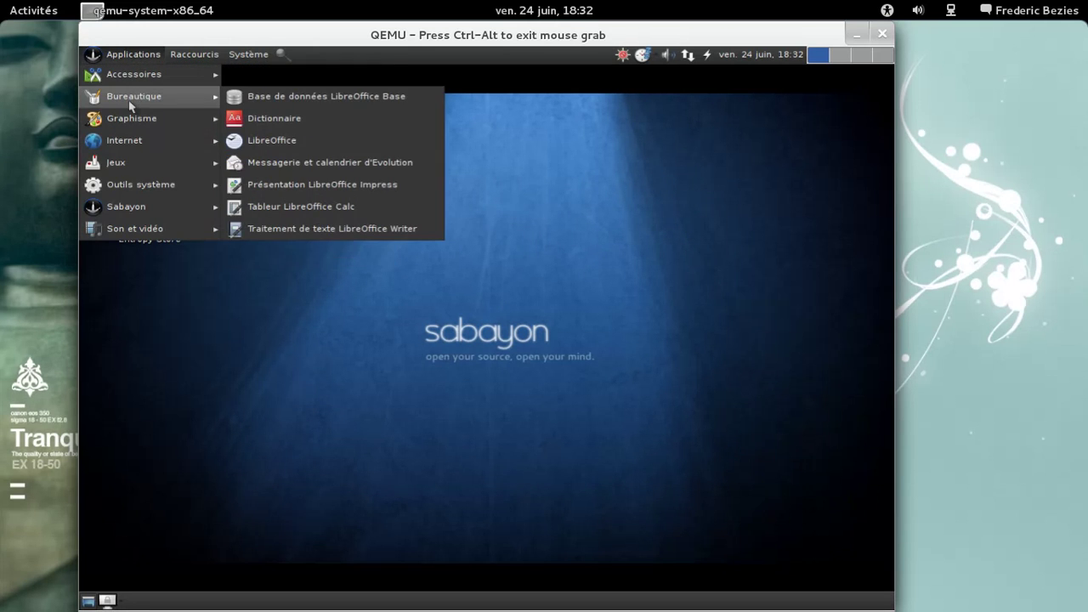
mouse_move(130, 120)
mouse_move(132, 141)
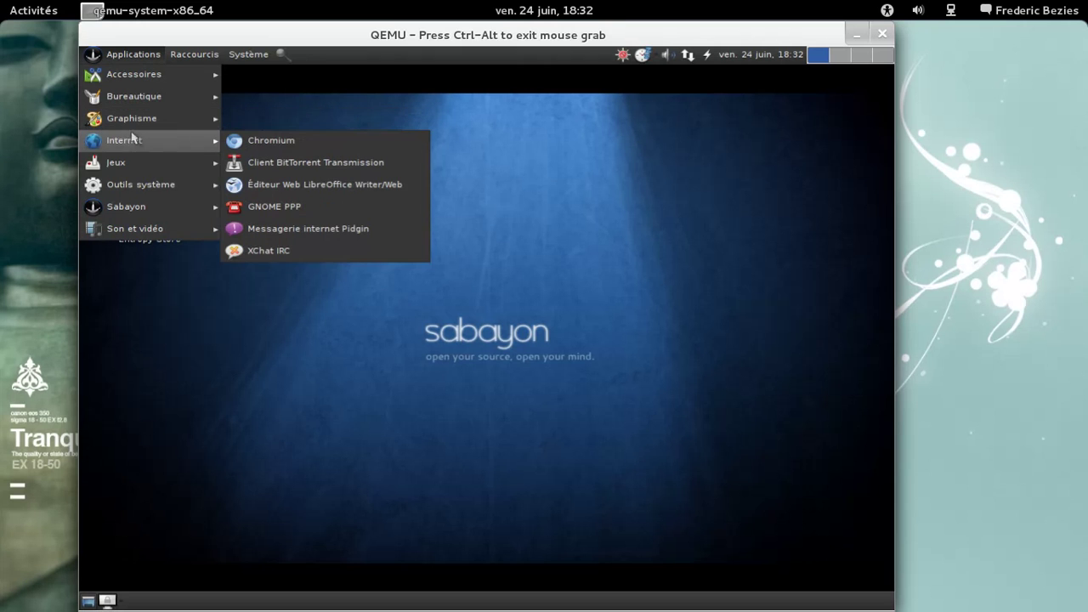
mouse_move(131, 169)
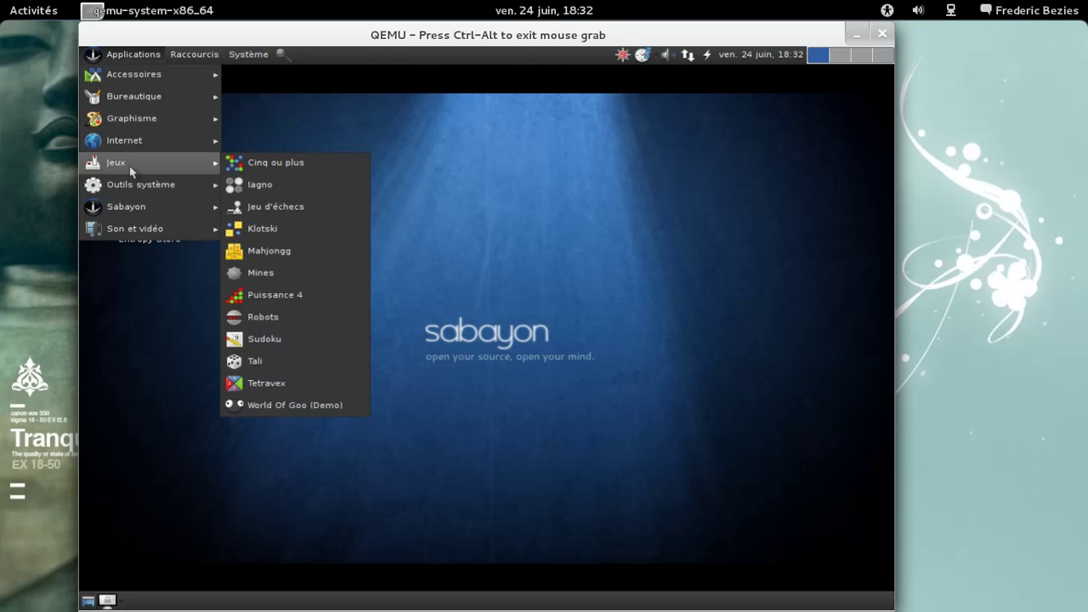
mouse_move(130, 189)
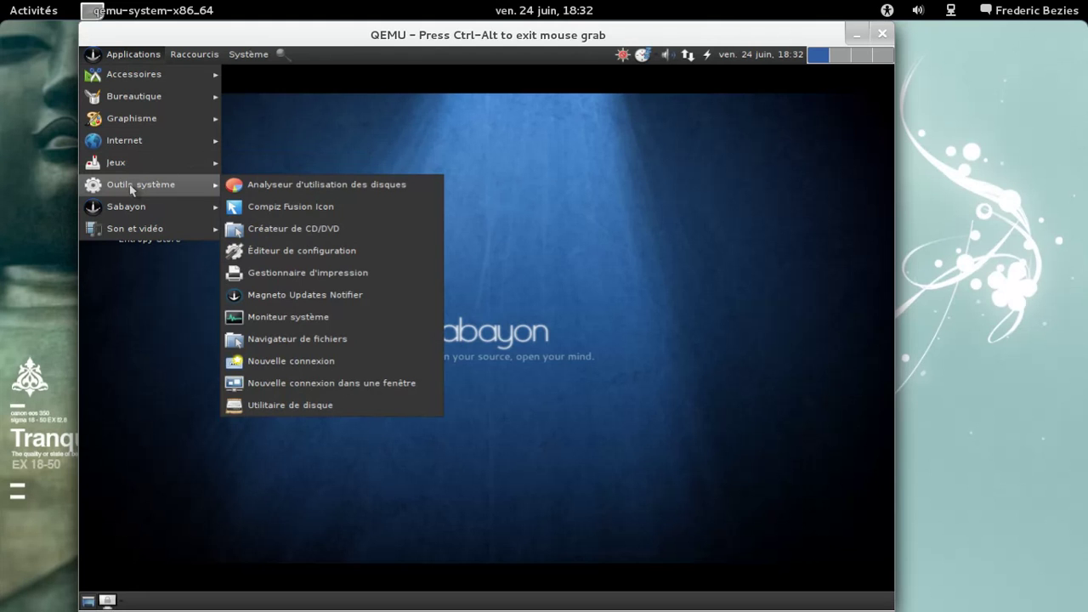
mouse_move(116, 210)
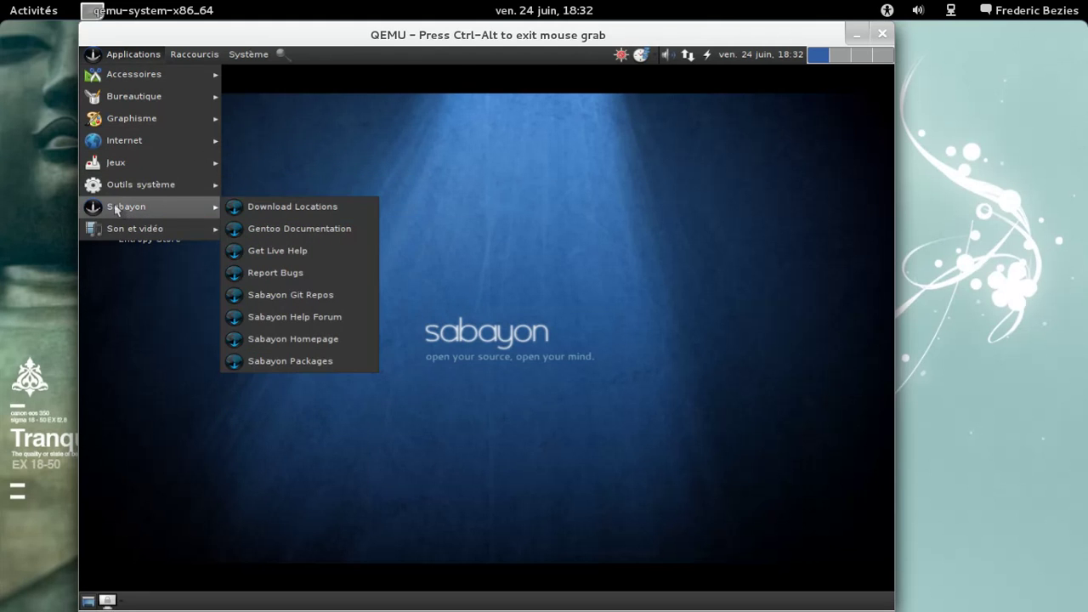
click(137, 335)
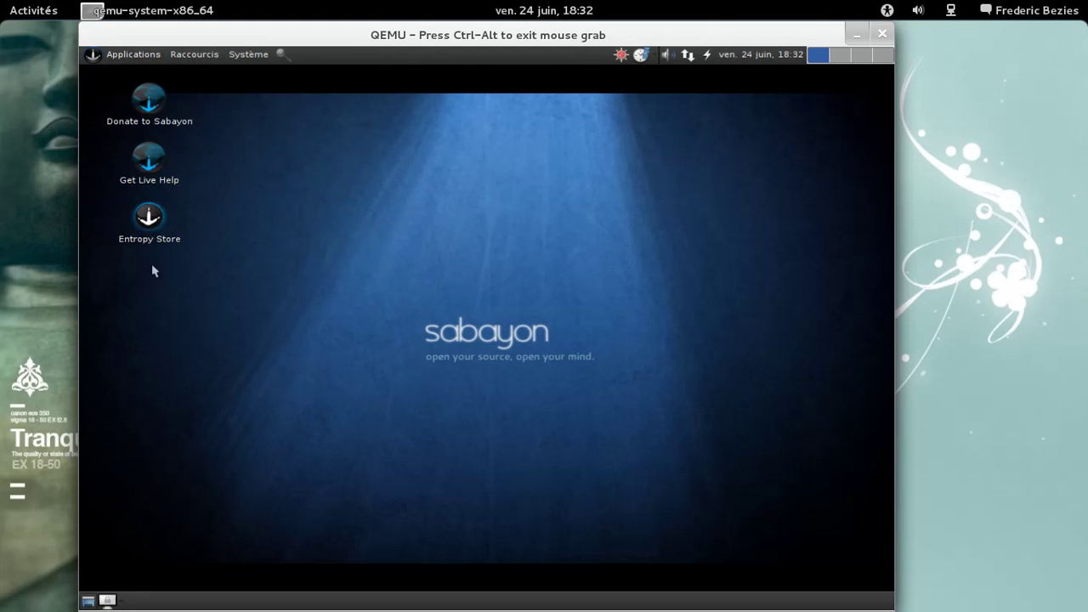
Open the Entropy Store with the account password and hide the repository notice board until something new happens
double_click(159, 245)
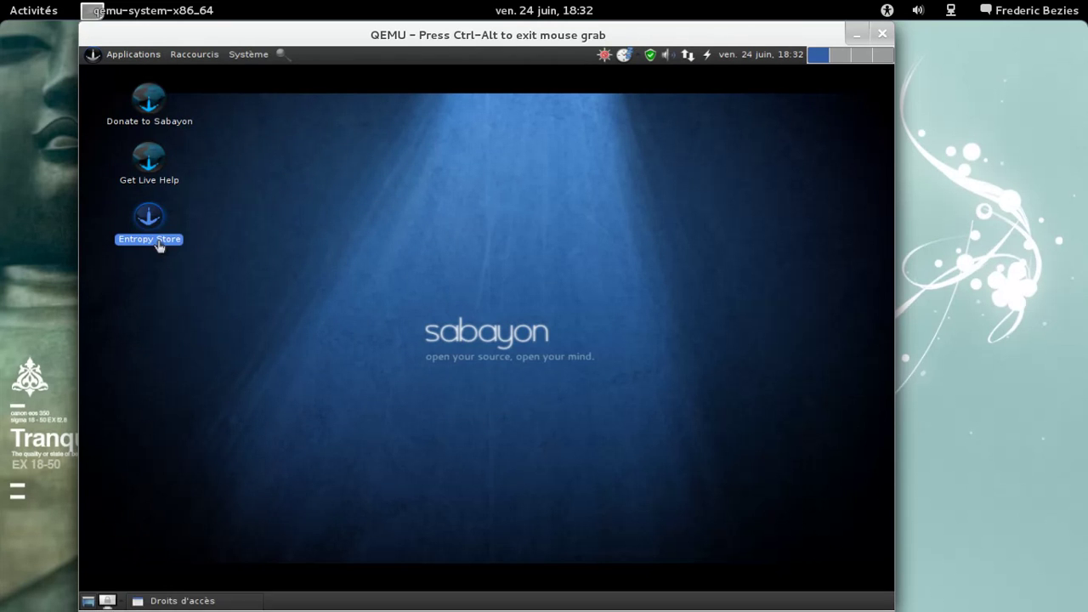
text(**********)
key(Return)
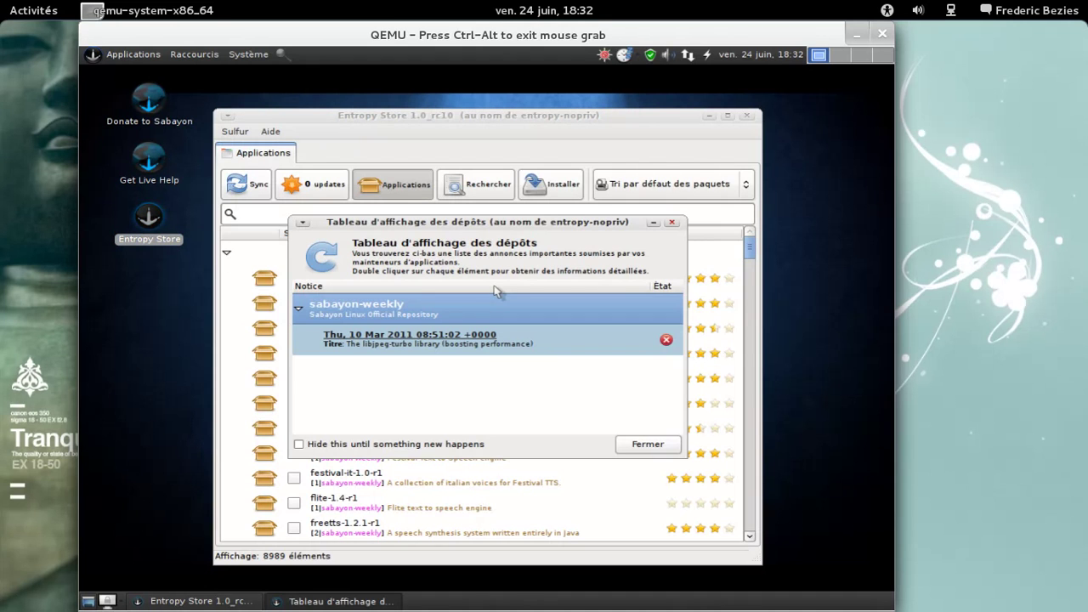
click(374, 444)
click(644, 444)
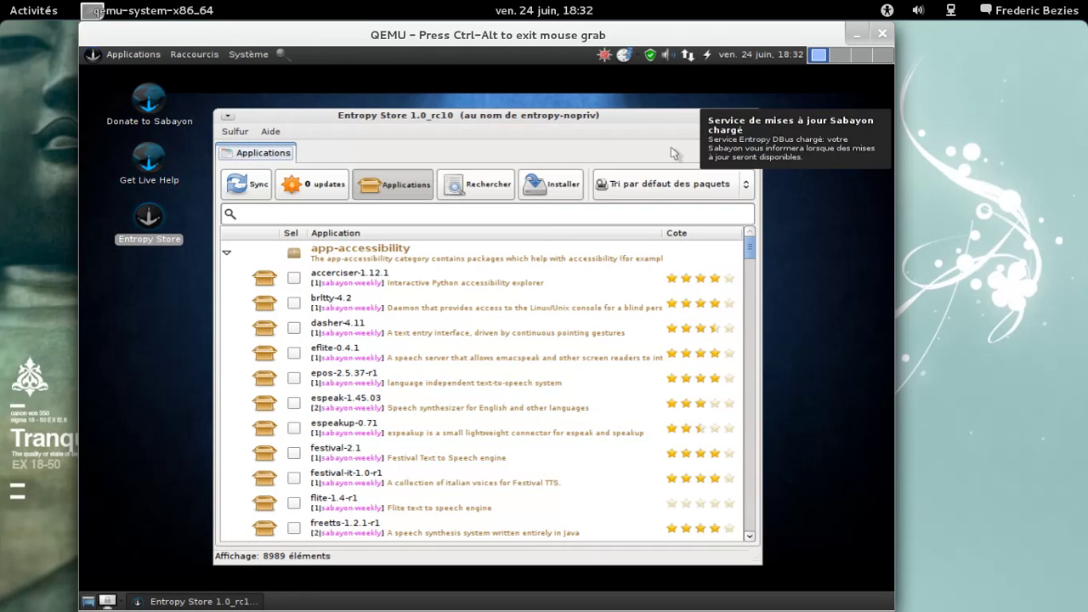
View the version information about the Entropy Store and close it
click(271, 132)
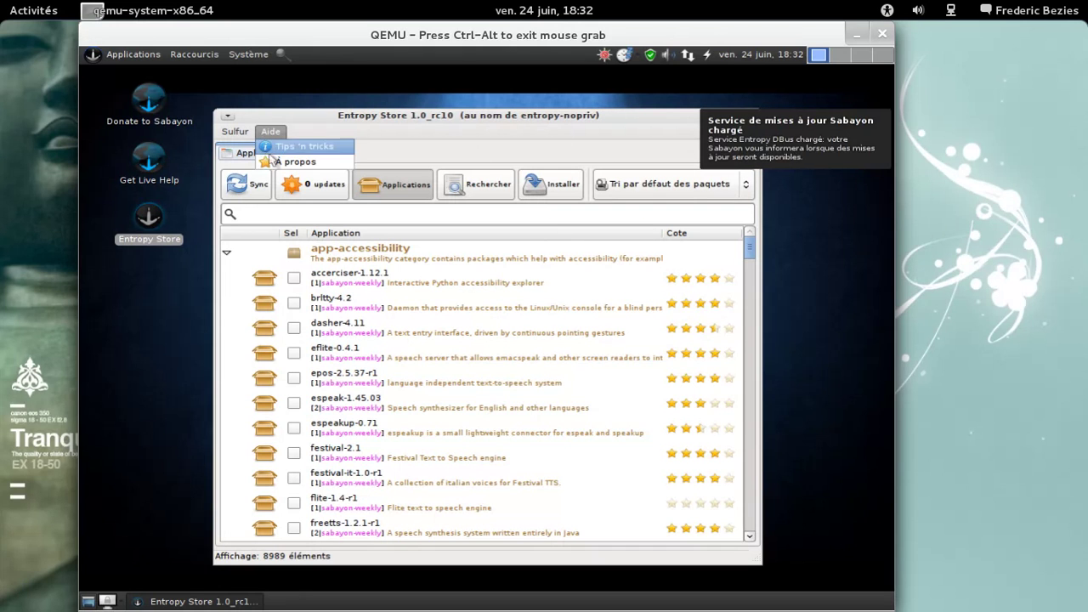
click(281, 147)
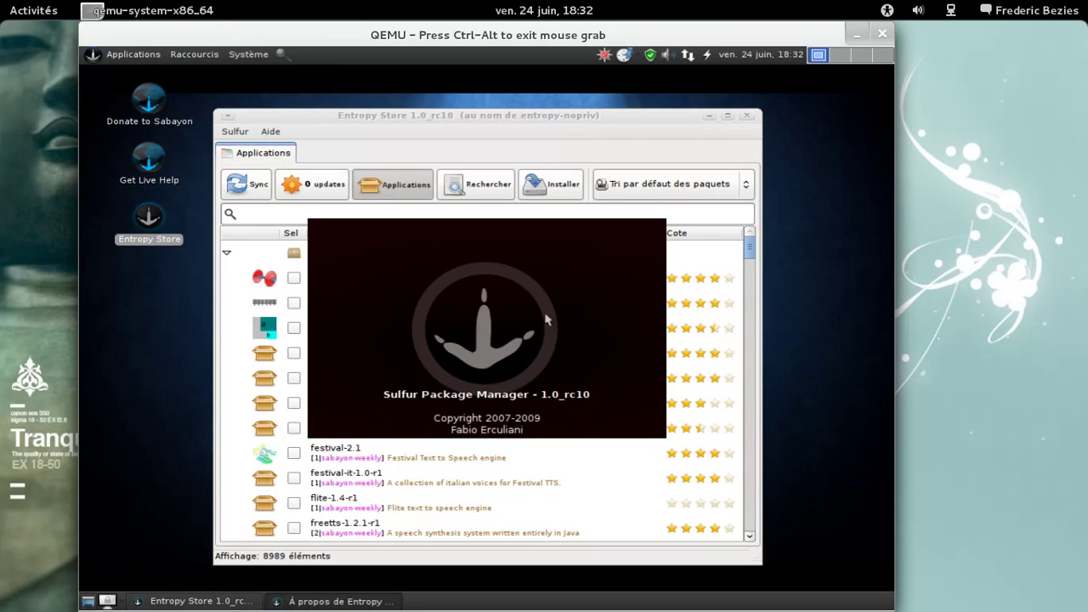
click(546, 319)
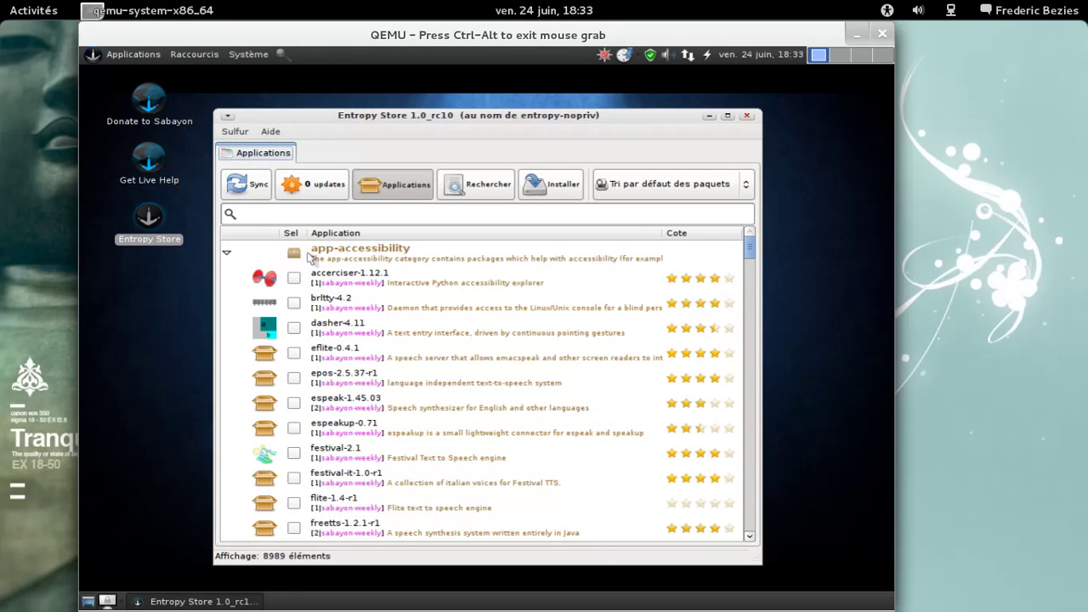
Search the available applications for "goo"
click(243, 213)
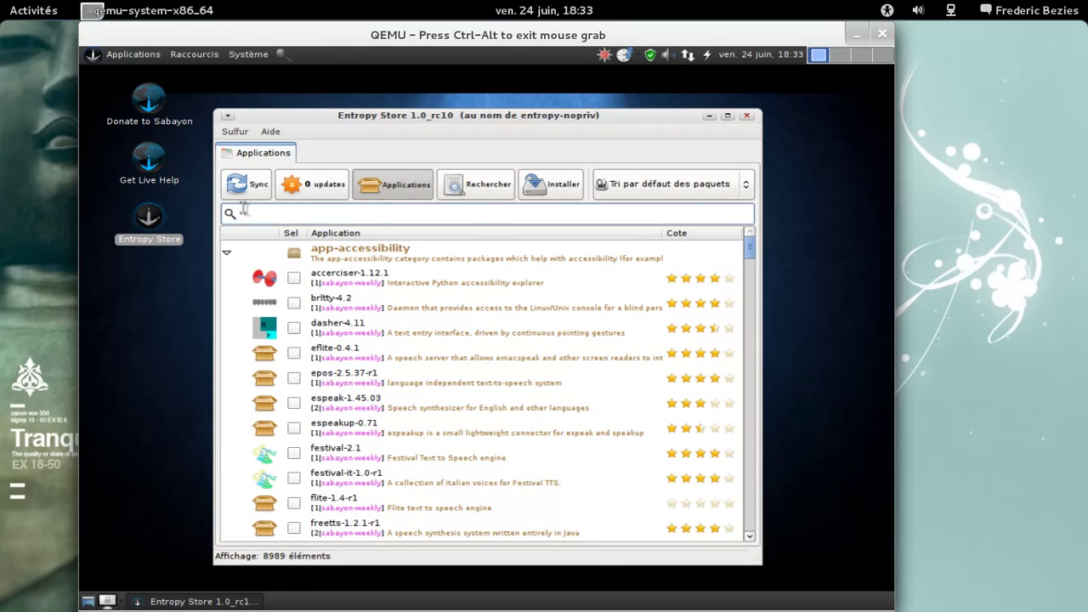
text(goo)
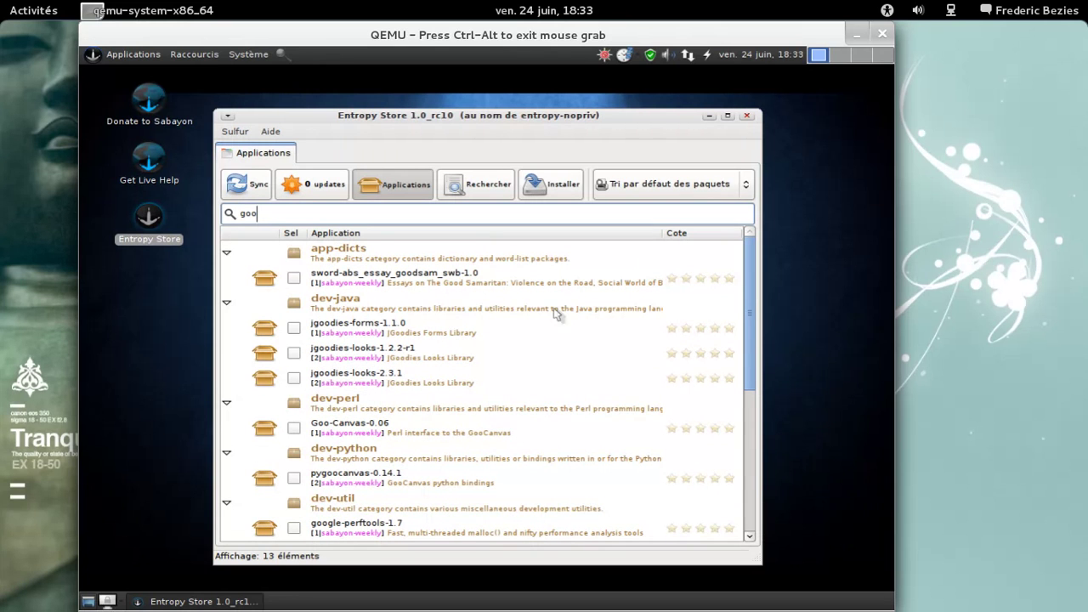
drag(754, 259, 728, 230)
Enable the store's advanced mode and restrict the package list to installed packages
click(234, 132)
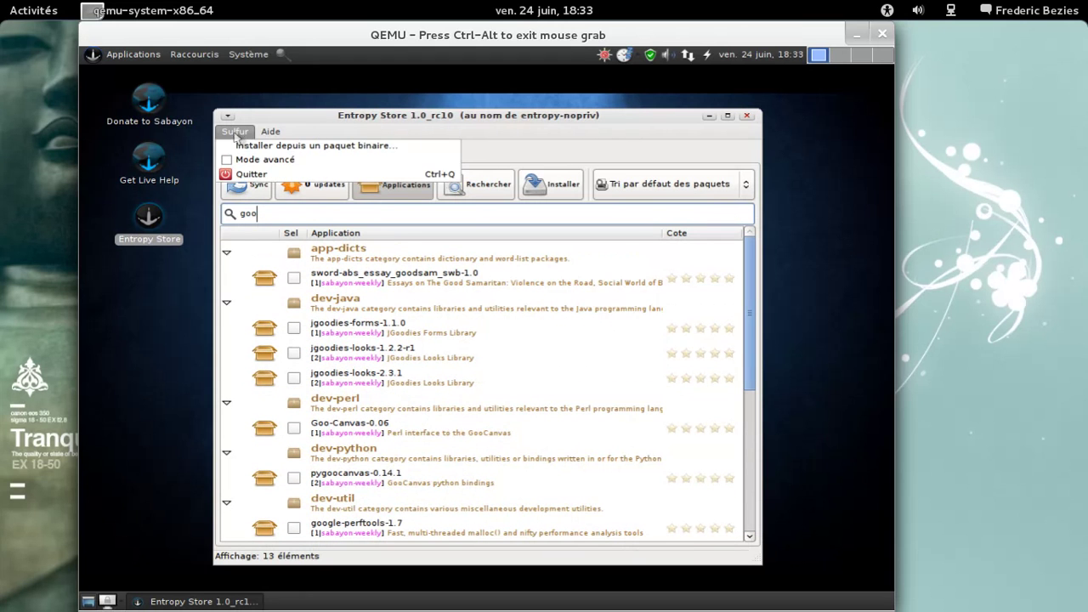
click(240, 161)
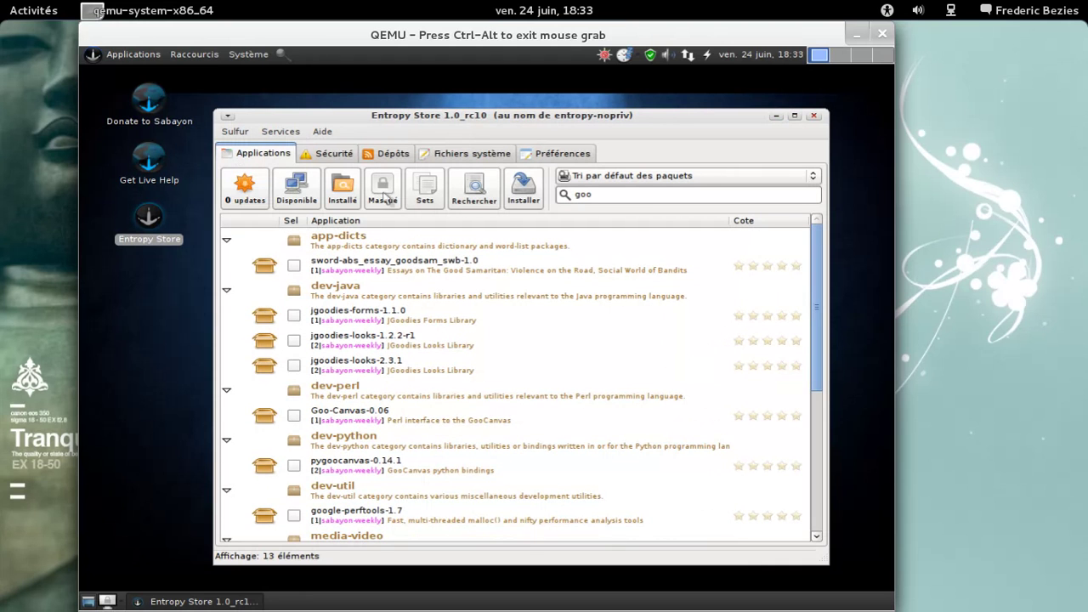
click(609, 197)
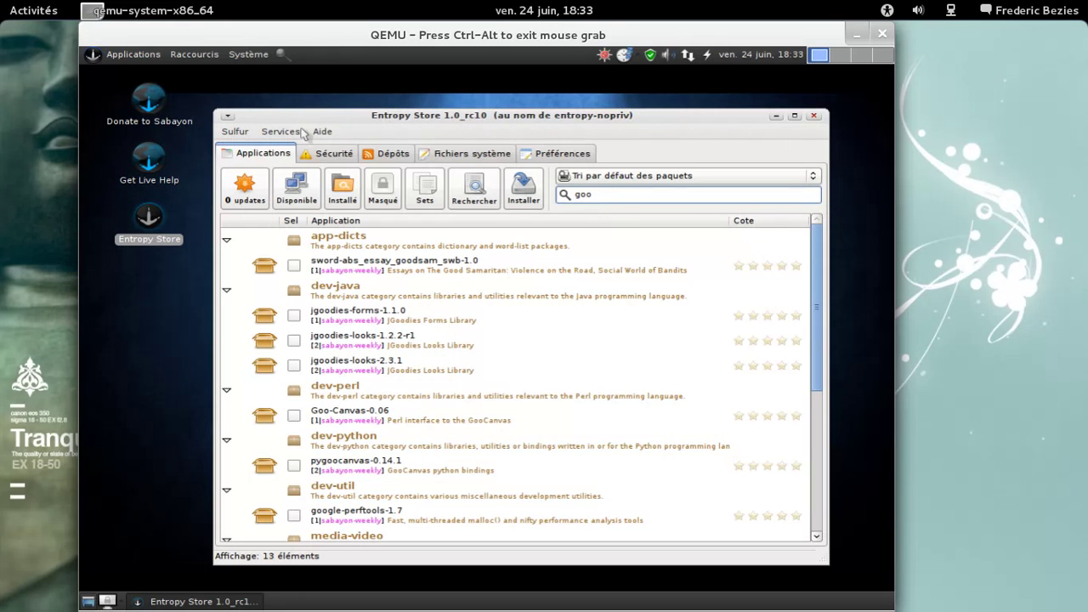
click(343, 189)
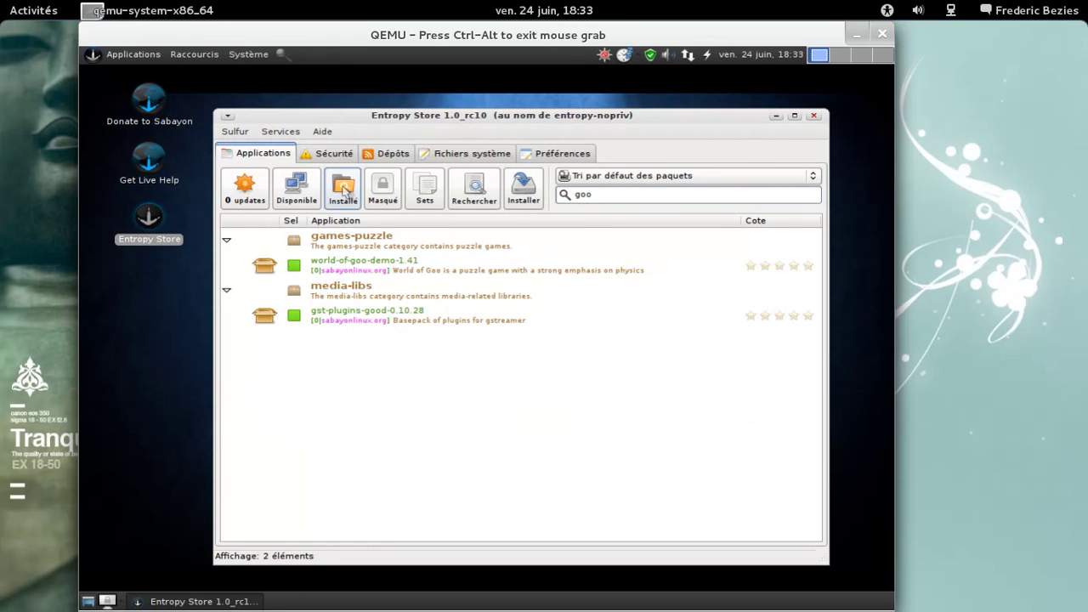
Mark the installed package world-of-goo-demo-1.41 for purging
click(375, 267)
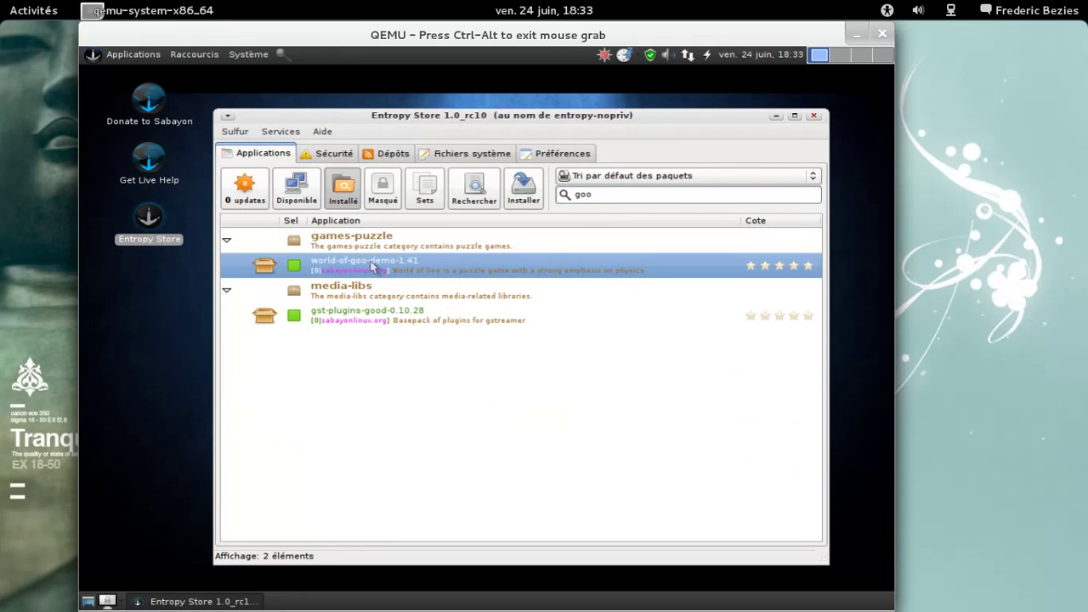
click(293, 270)
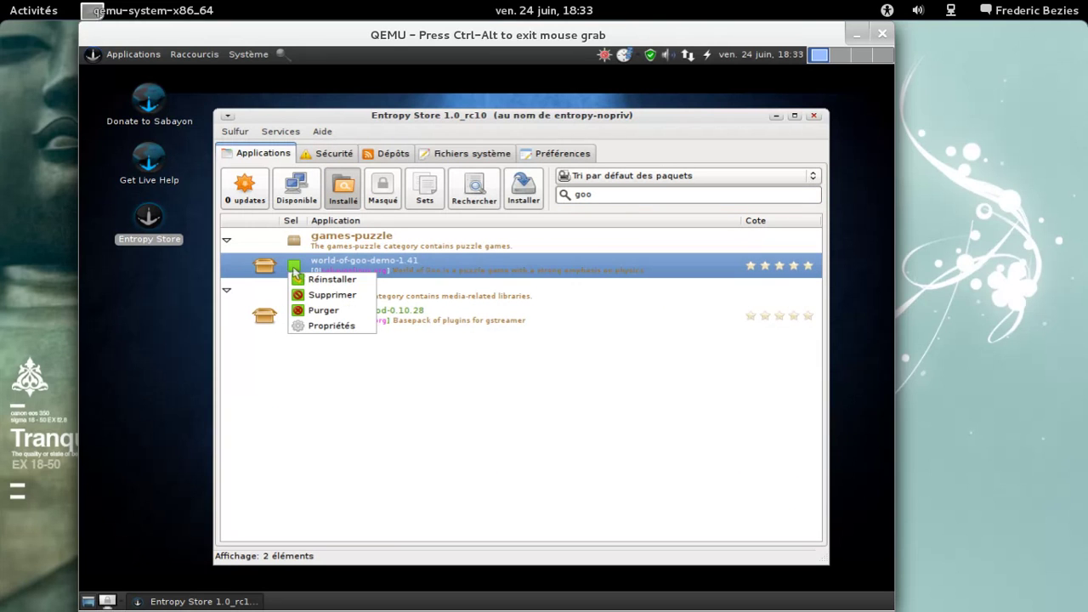
click(332, 313)
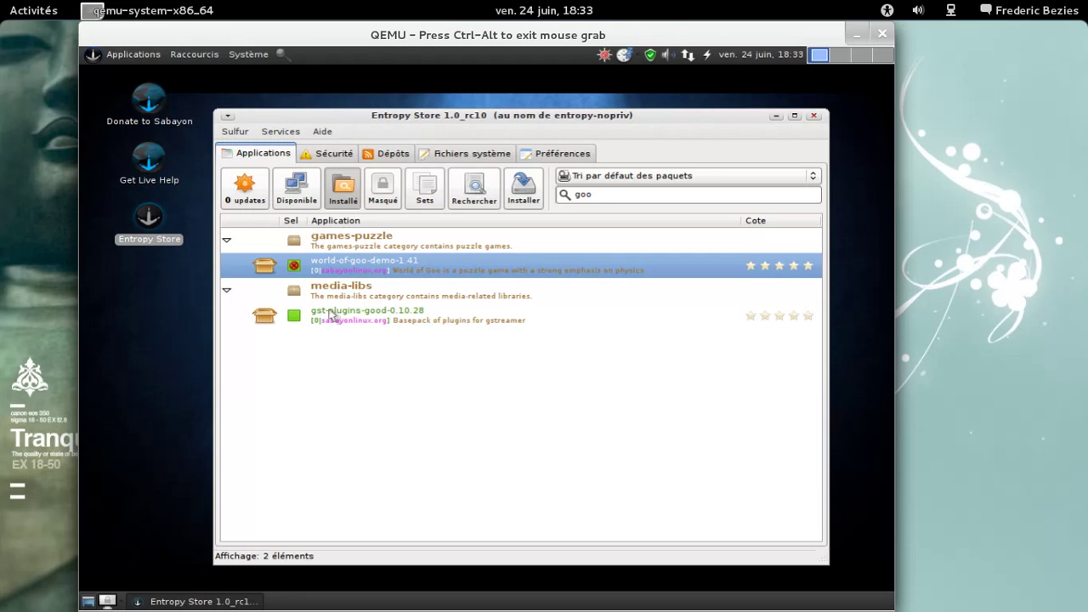
Check which sound and video applications are installed, and search the installed packages for "xbmc" instead
click(616, 196)
key(BackSpace)
key(BackSpace)
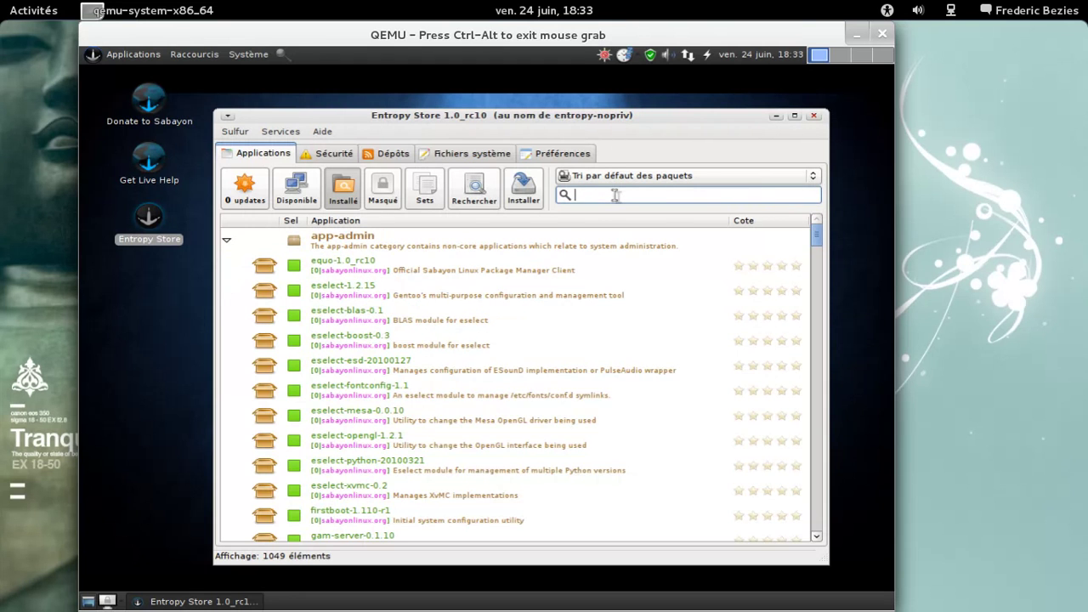
click(136, 55)
mouse_move(159, 217)
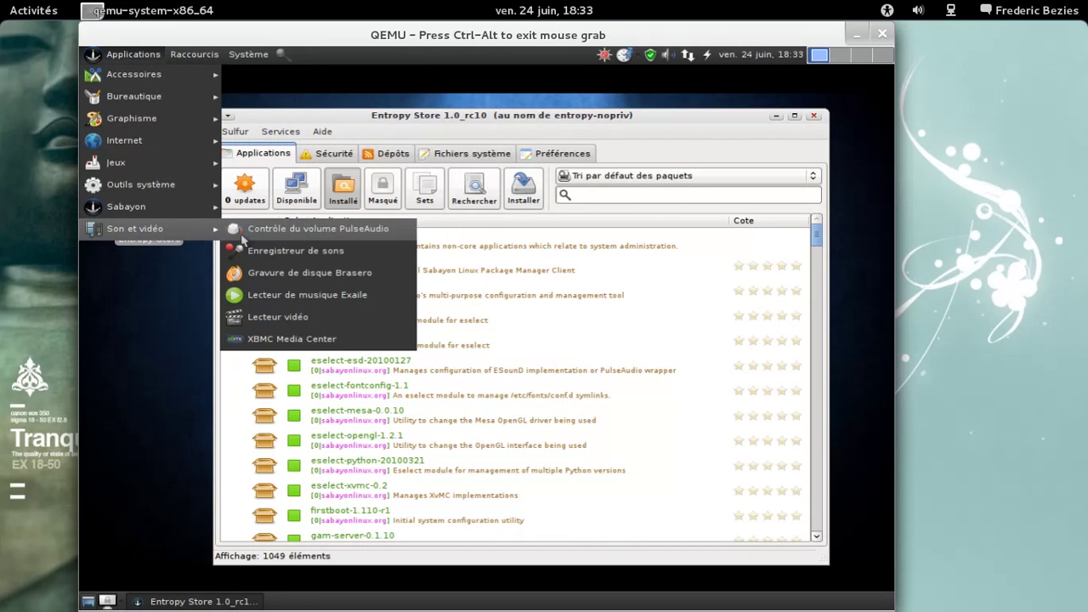
click(647, 194)
text(xbmc)
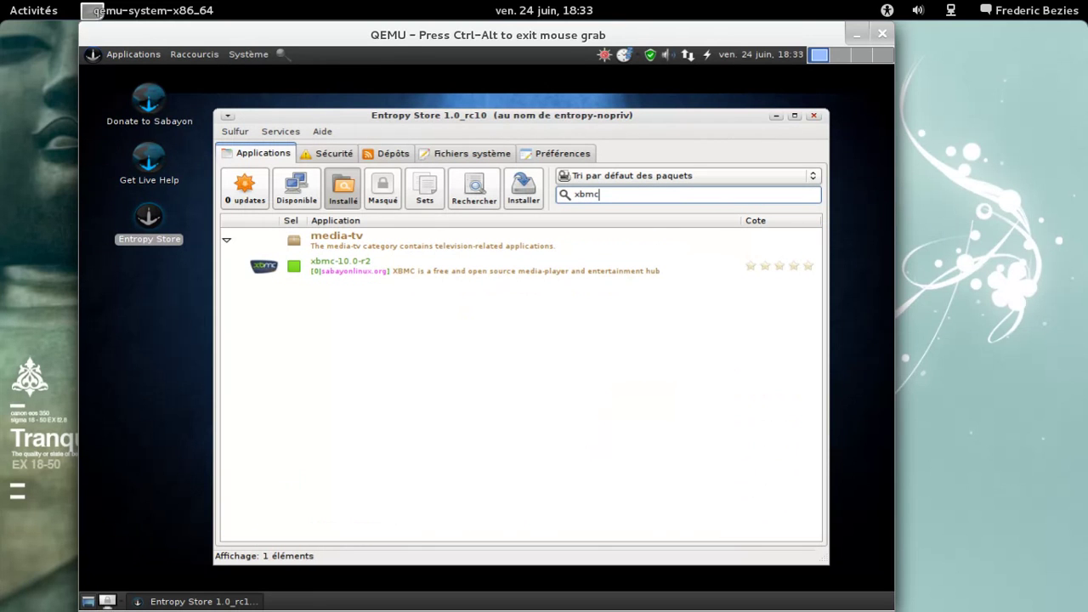
Mark xbmc-10.0-r2 for purging and accept the removal of its dependent package sabayon-mce
click(329, 268)
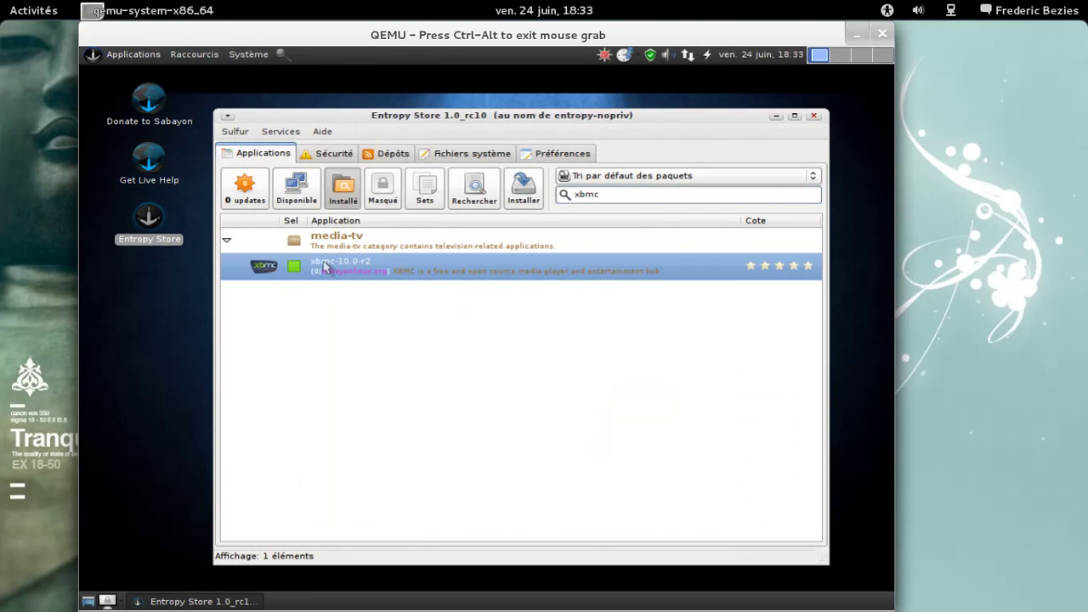
right_click(307, 269)
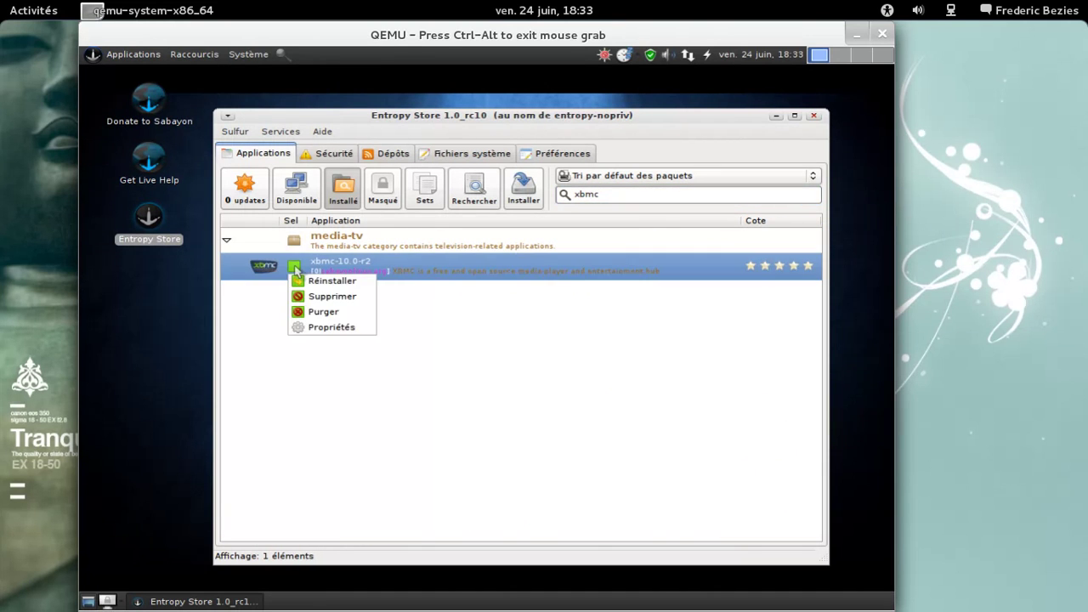
click(332, 312)
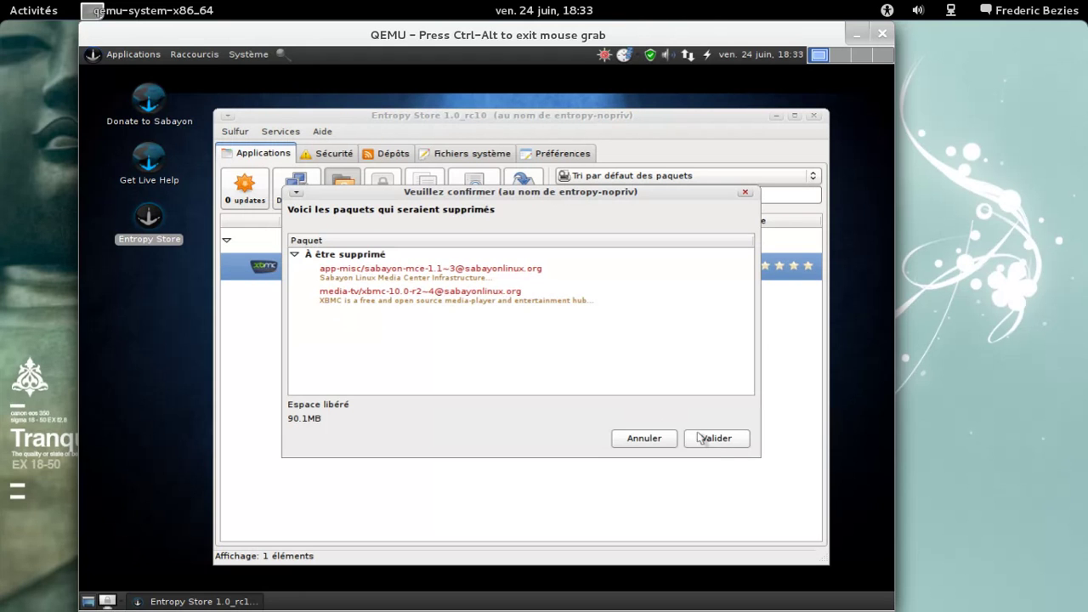
click(711, 439)
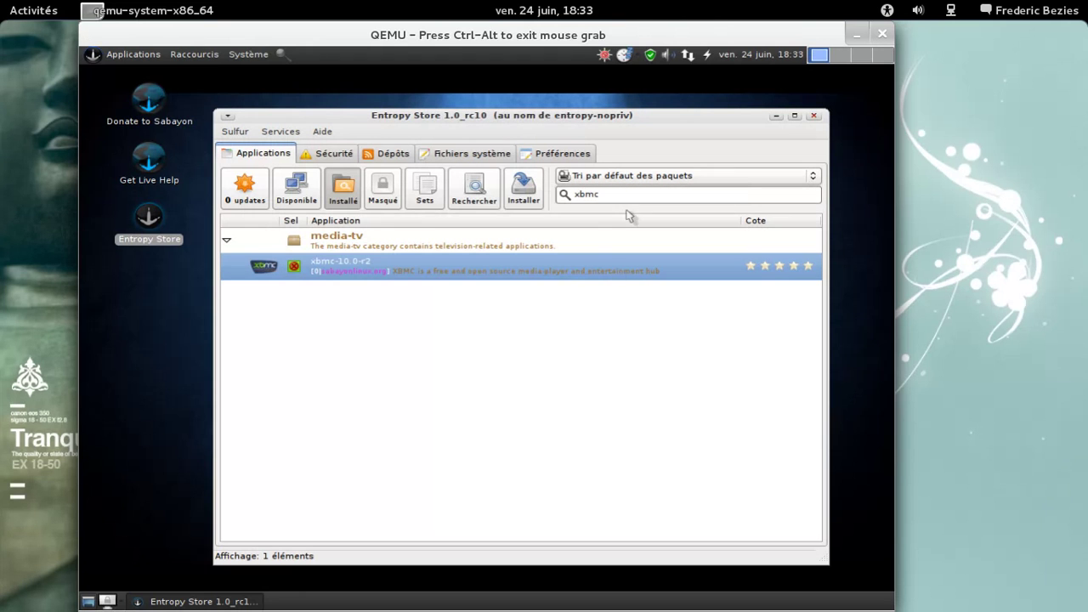
Search the installed packages for "mono" and clear the search to list all installed packages
key(BackSpace)
key(BackSpace)
key(BackSpace)
key(BackSpace)
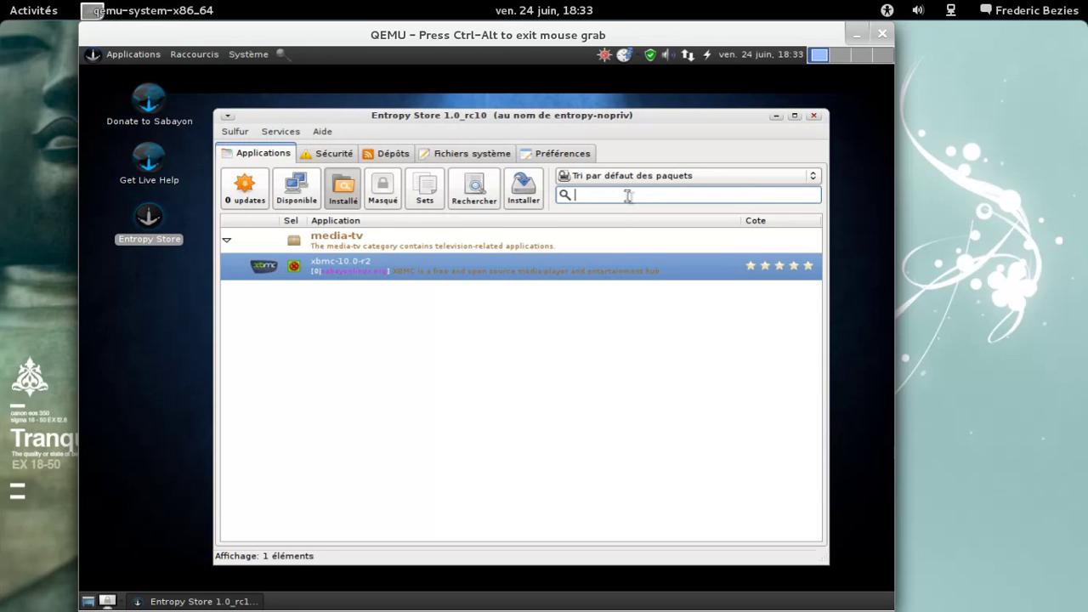
text(mono)
key(BackSpace)
key(BackSpace)
key(BackSpace)
key(BackSpace)
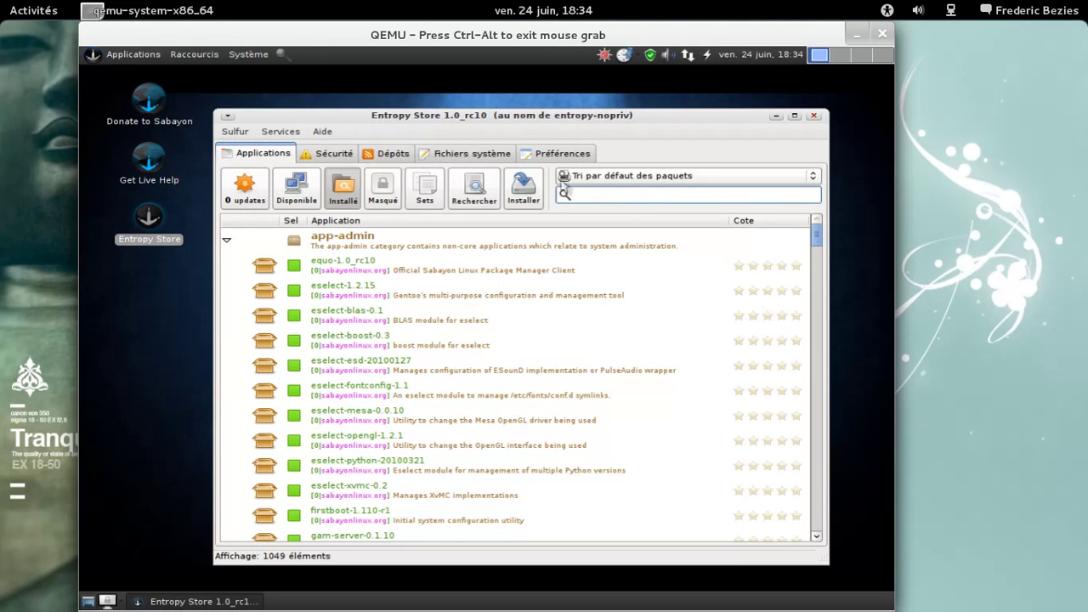
Search the installed packages for "pidgin"
click(134, 57)
click(134, 56)
text(pidgin)
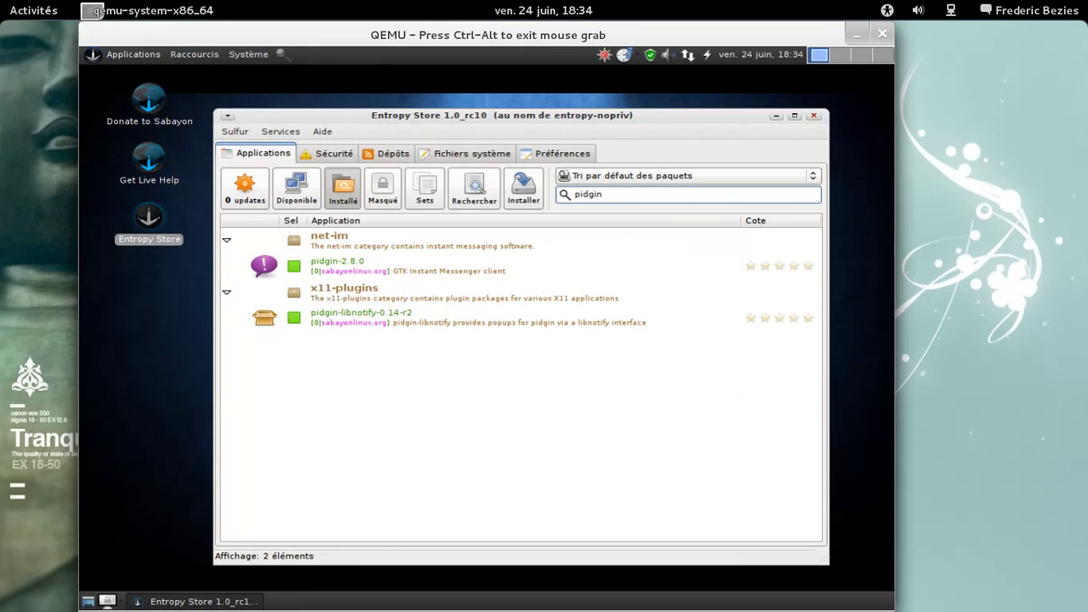
Mark pidgin-2.8.0 for purging along with its dependent pidgin-libnotify package, and apply all the queued removals
click(333, 268)
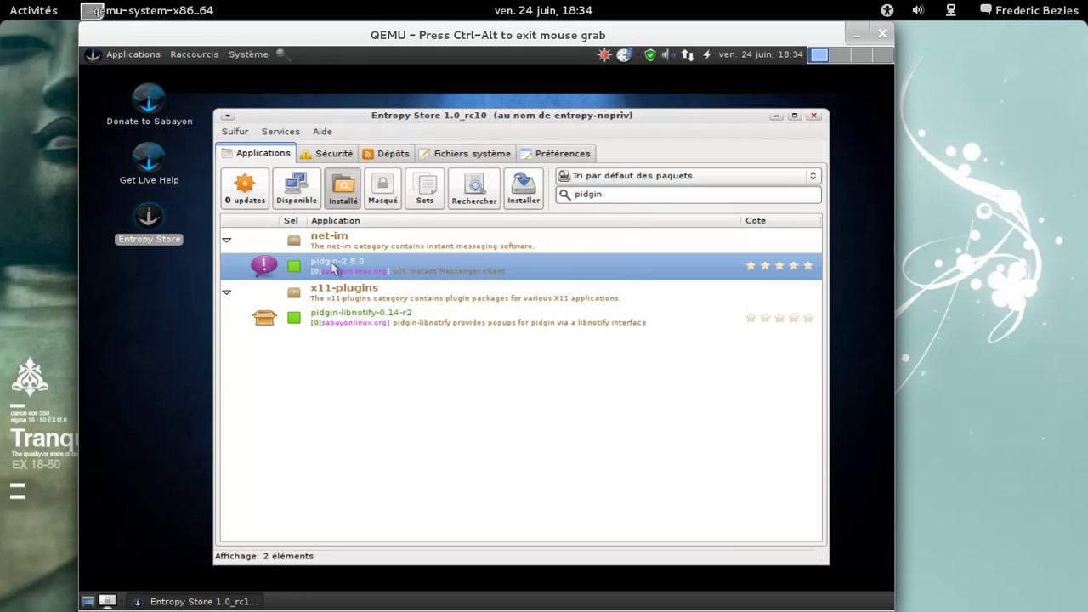
right_click(291, 275)
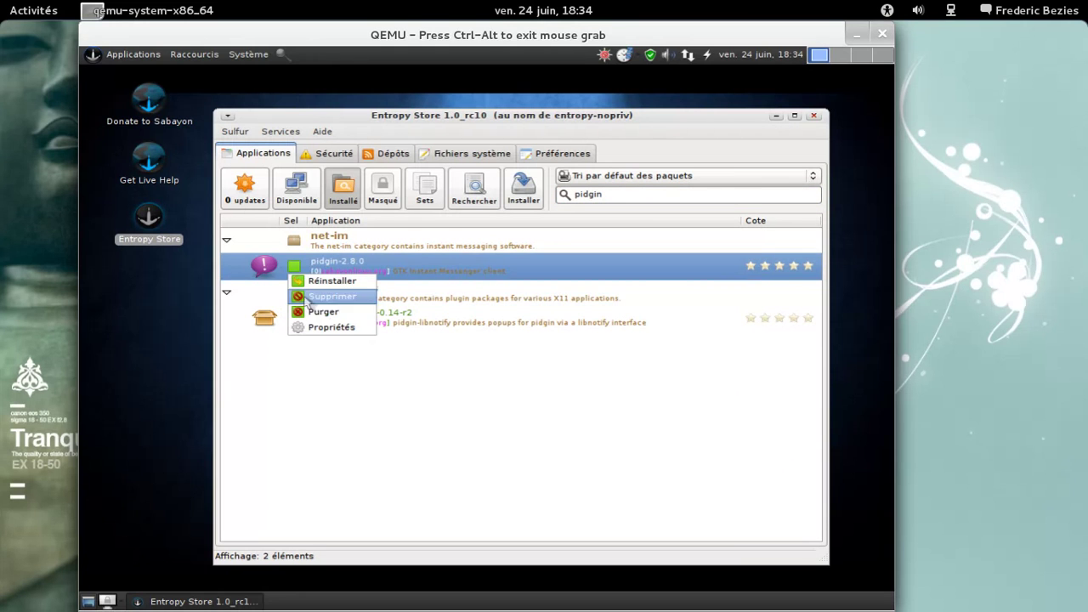
click(323, 312)
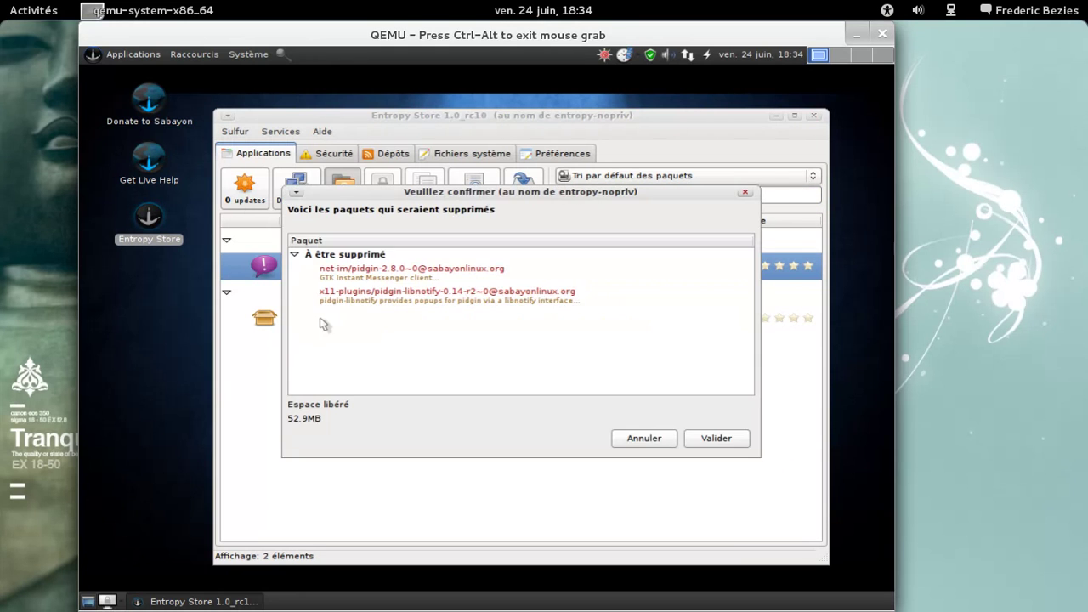
click(716, 439)
click(532, 201)
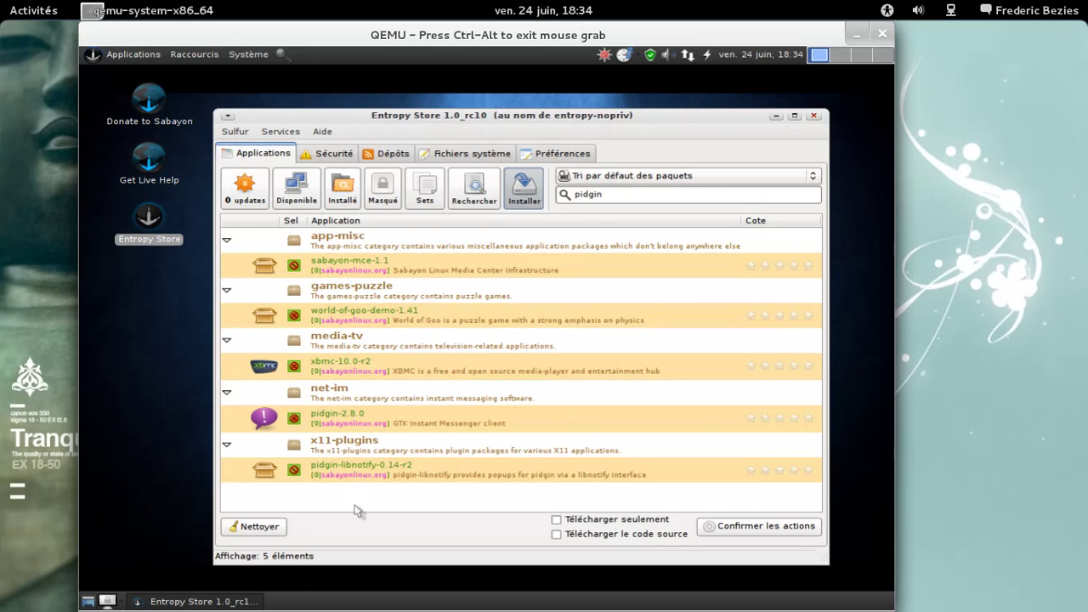
click(719, 529)
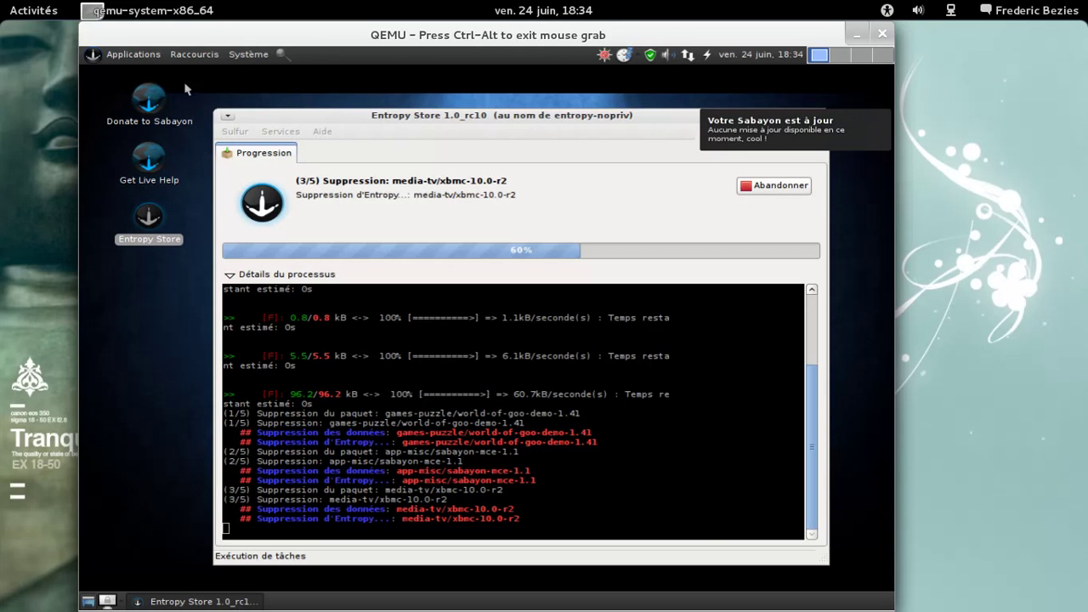
Look through the installed accessories, office and Internet applications, and launch the Chromium browser
click(121, 55)
mouse_move(132, 101)
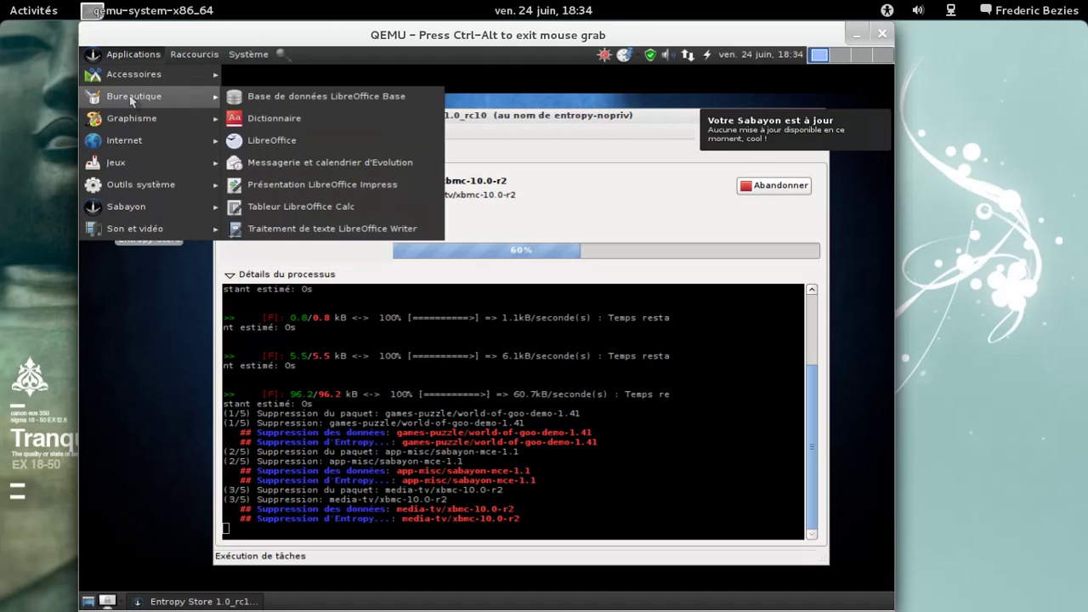
mouse_move(134, 81)
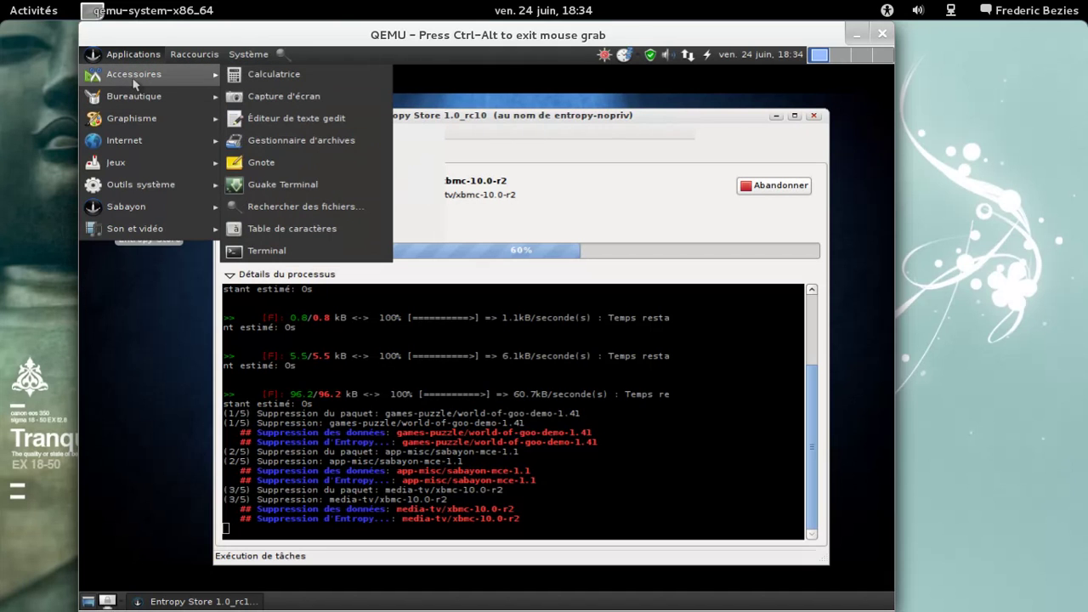
mouse_move(135, 129)
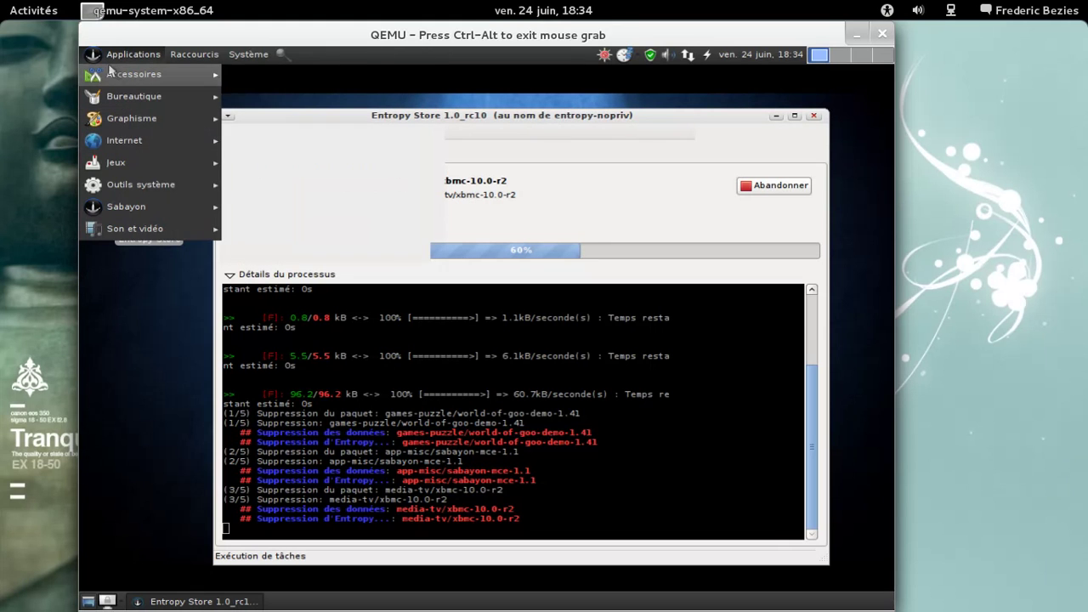
mouse_move(185, 140)
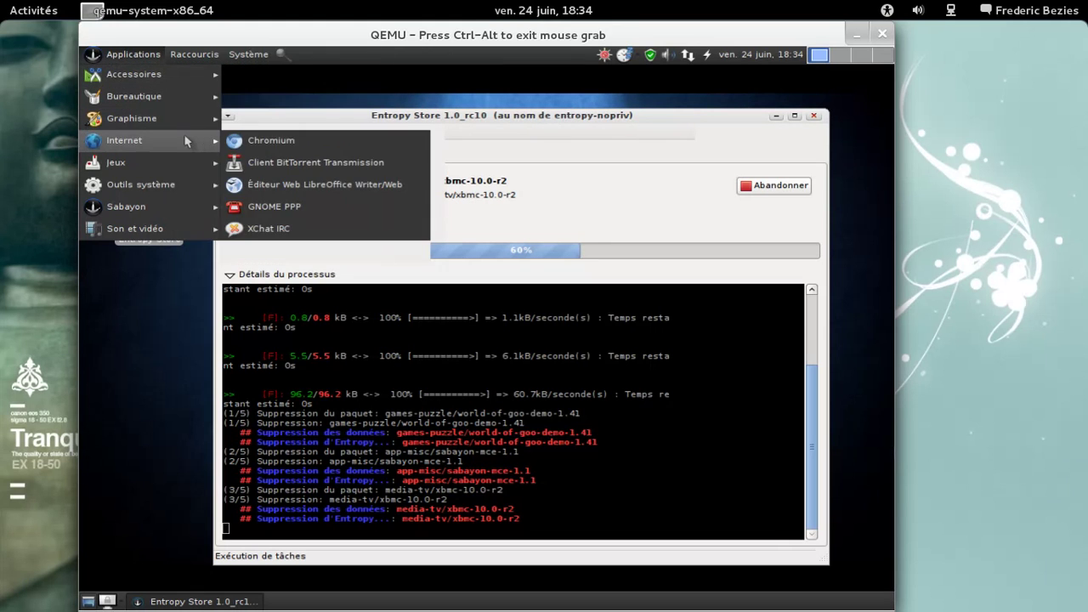
click(283, 141)
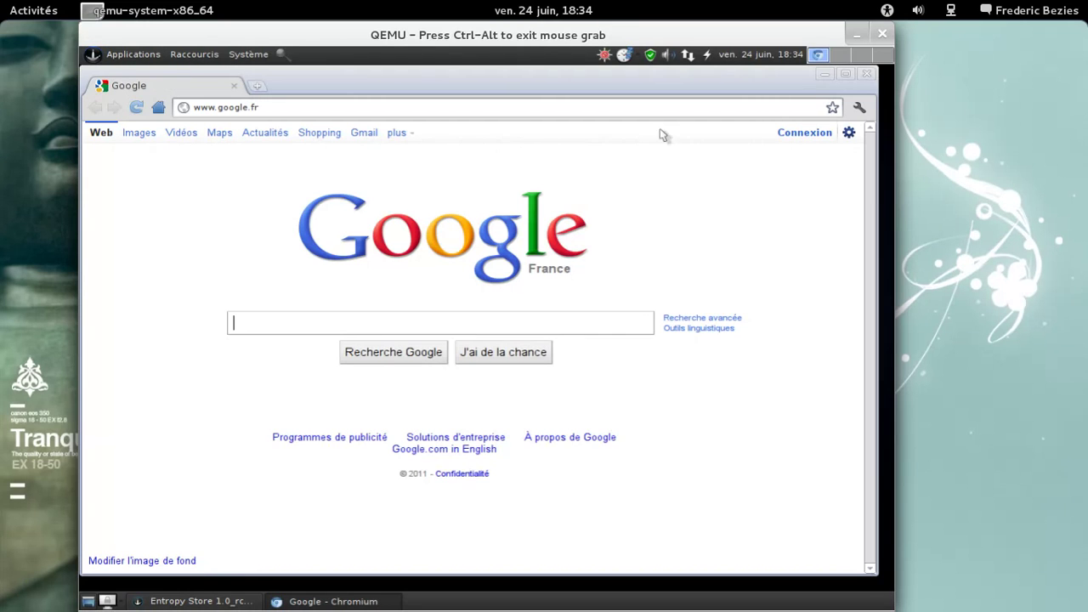
Check Chromium's version in its About information and close the browser
click(859, 109)
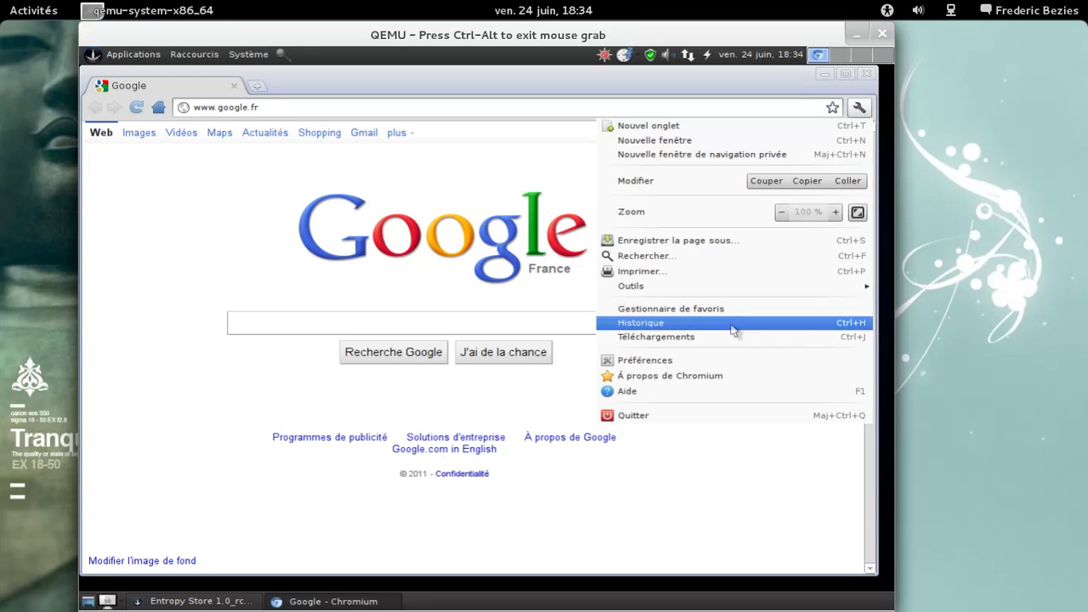
click(717, 375)
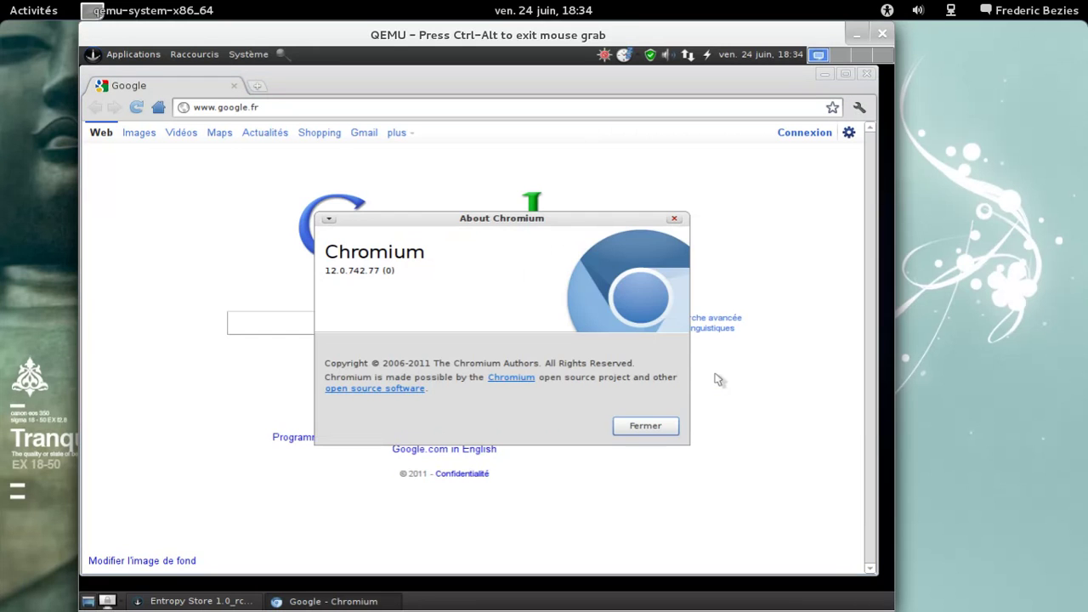
click(656, 425)
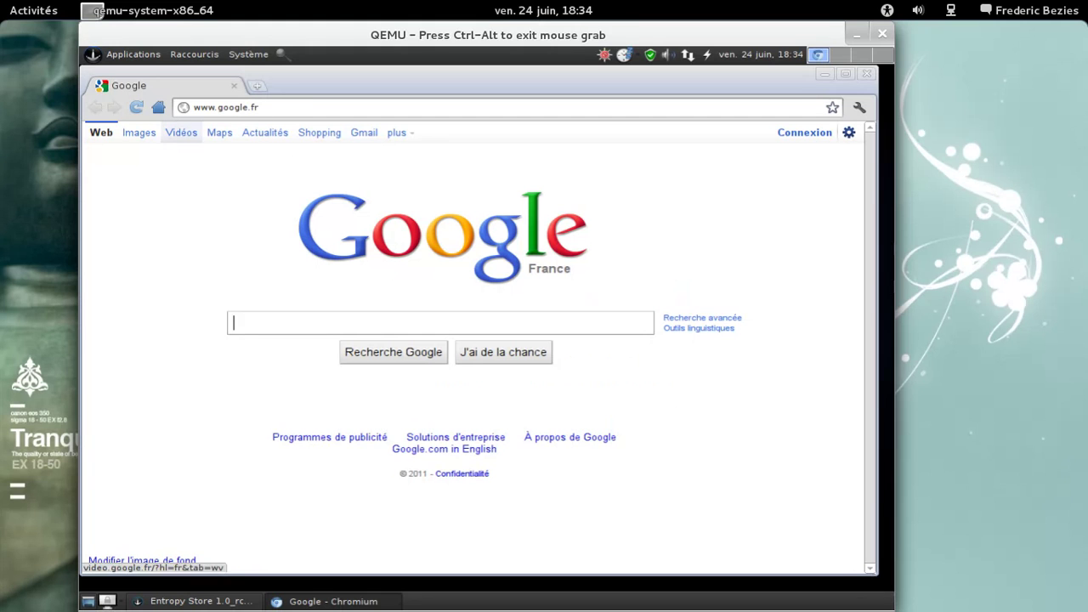
click(865, 74)
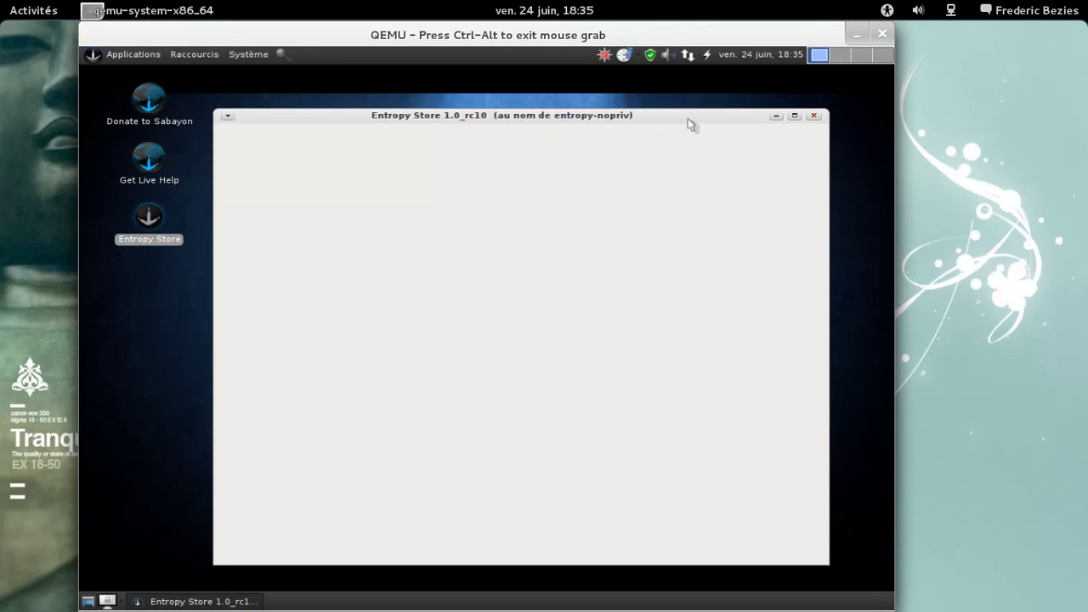
Return to the Entropy Store and search the available packages for "gwibber"
click(238, 601)
click(238, 601)
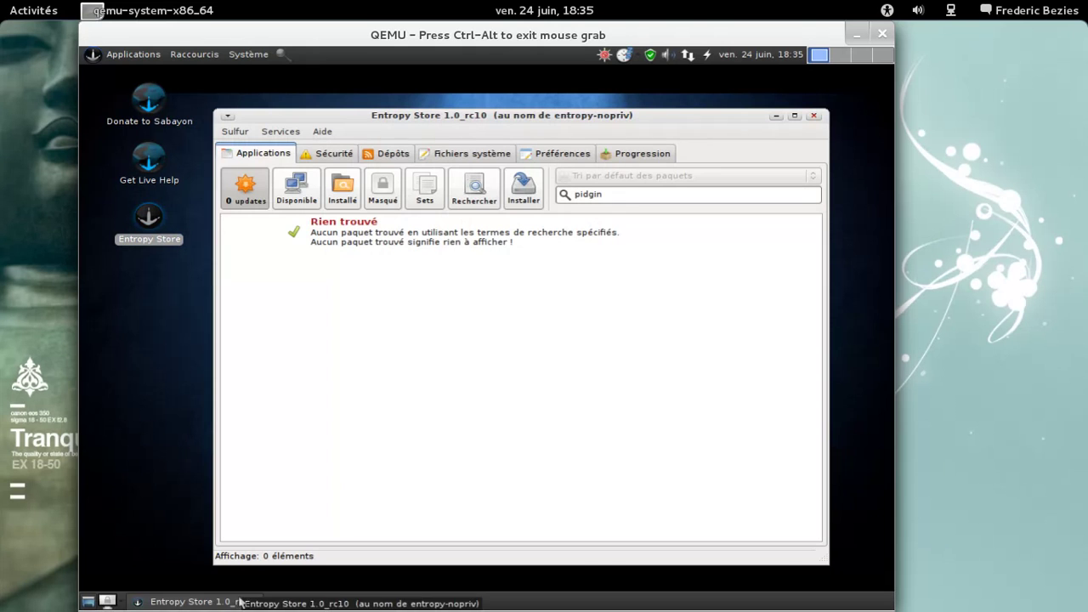
click(637, 197)
key(BackSpace)
key(BackSpace)
key(BackSpace)
key(BackSpace)
text(gwibber)
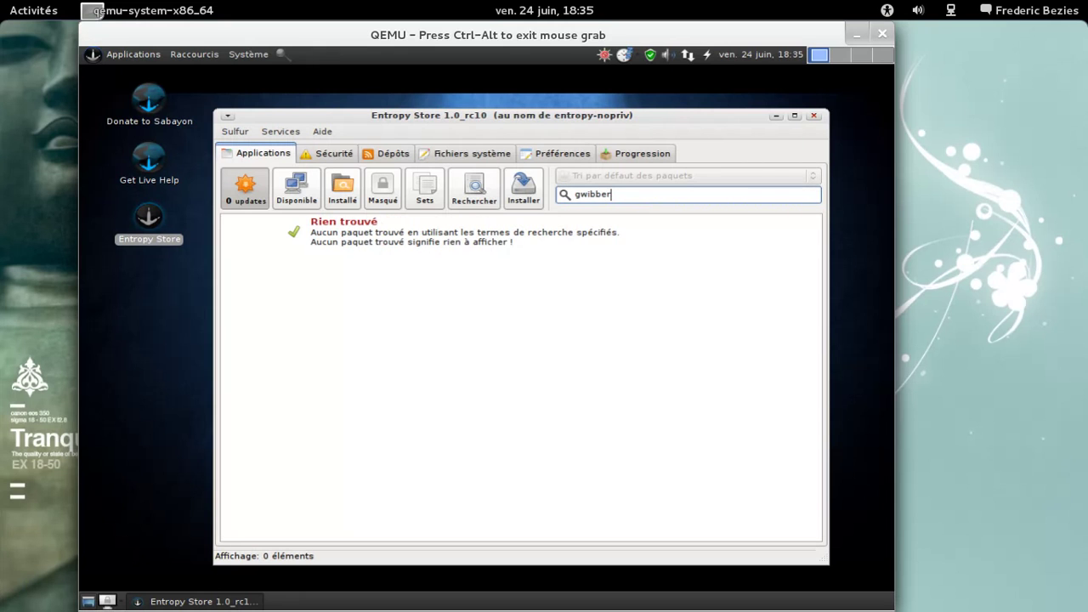
click(296, 191)
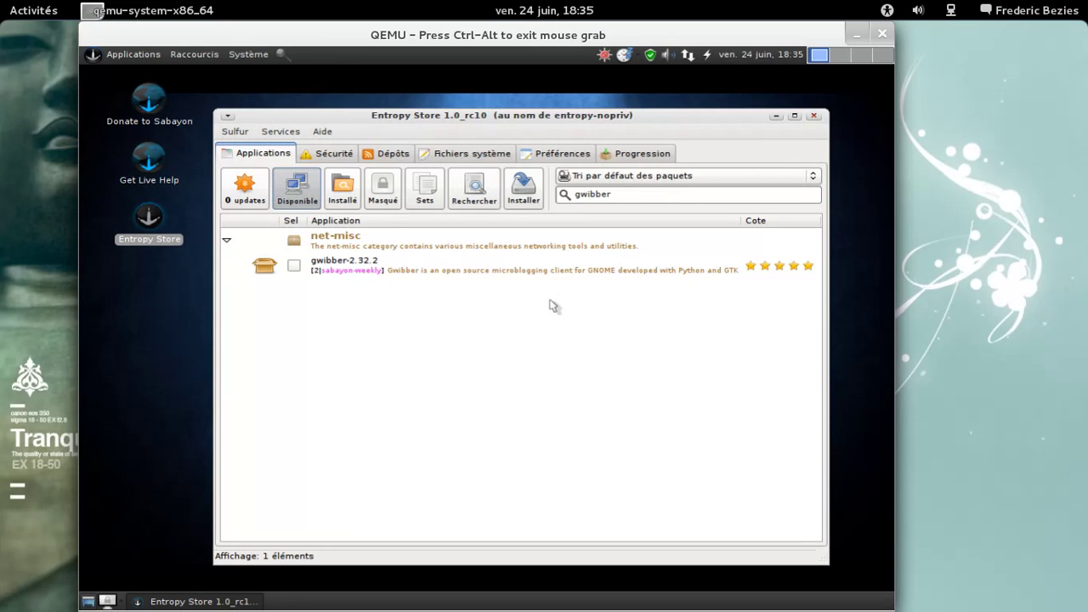
Mark gwibber-2.32.2 for installation, then review and accept its required dependencies
click(294, 269)
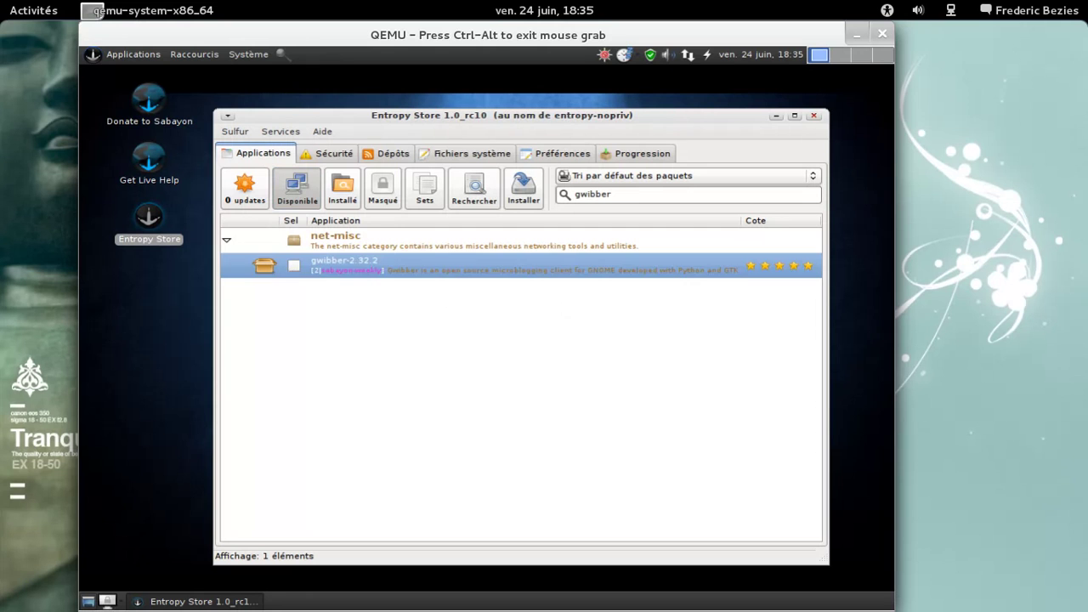
right_click(291, 271)
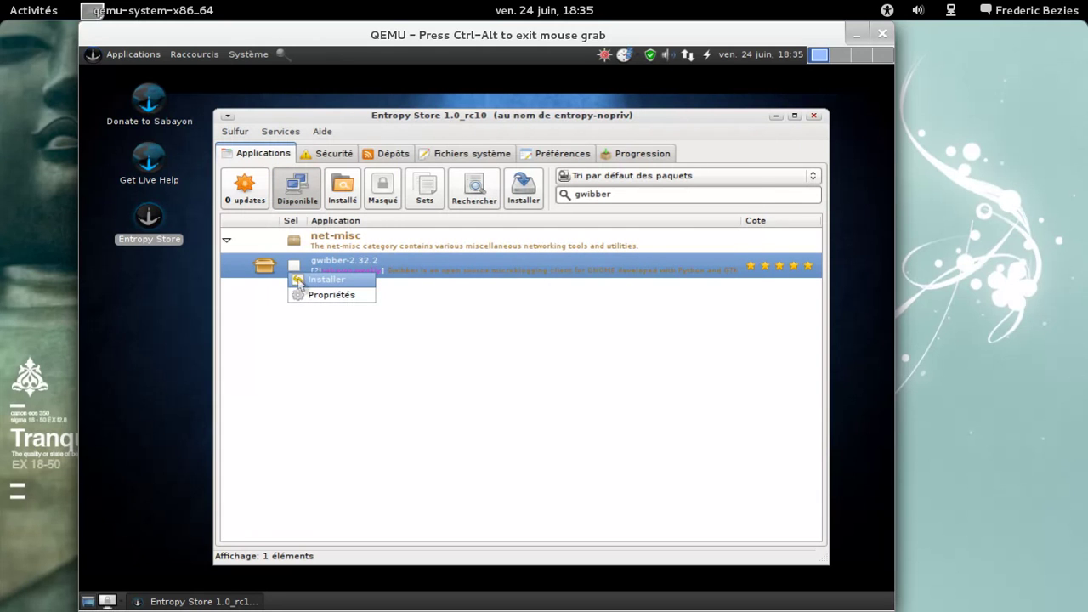
click(304, 280)
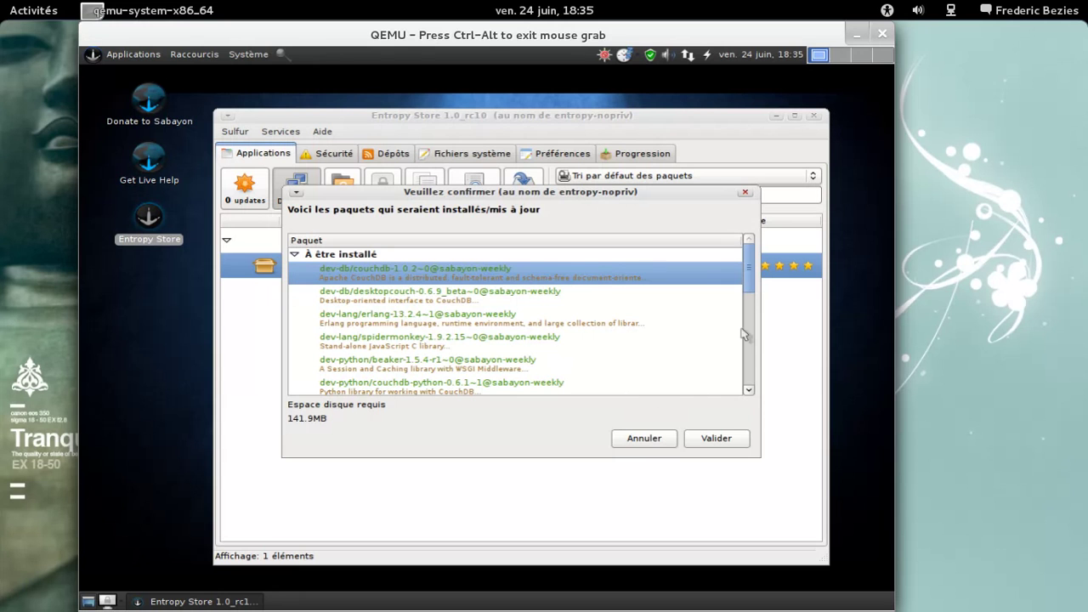
drag(752, 285, 752, 379)
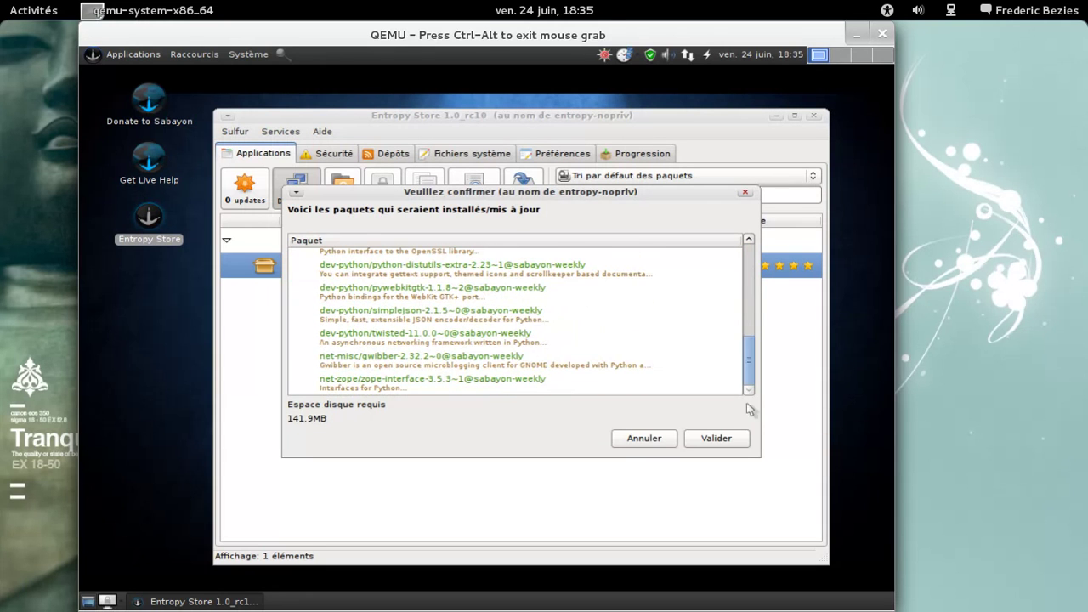
click(728, 435)
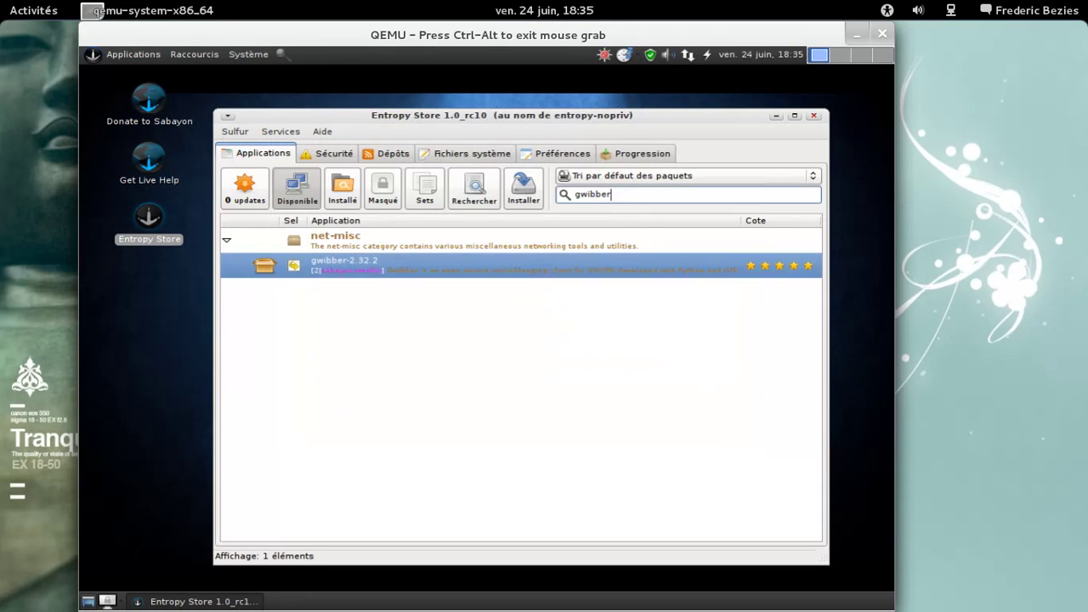
Replace the package search term with "firefox" among the available packages
key(BackSpace)
key(BackSpace)
key(BackSpace)
key(BackSpace)
text(firef)
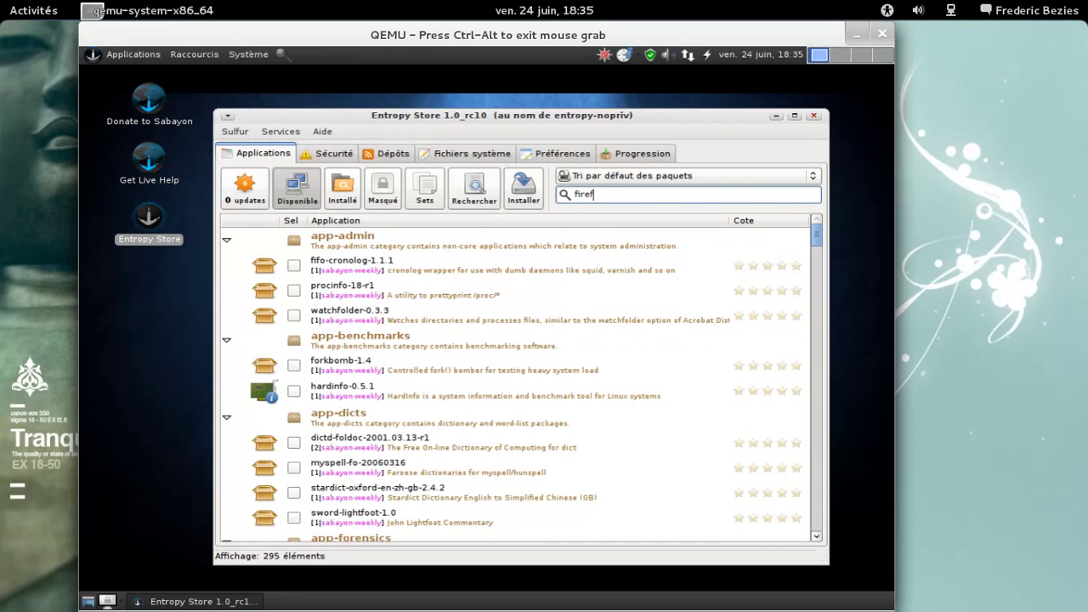
text(ox)
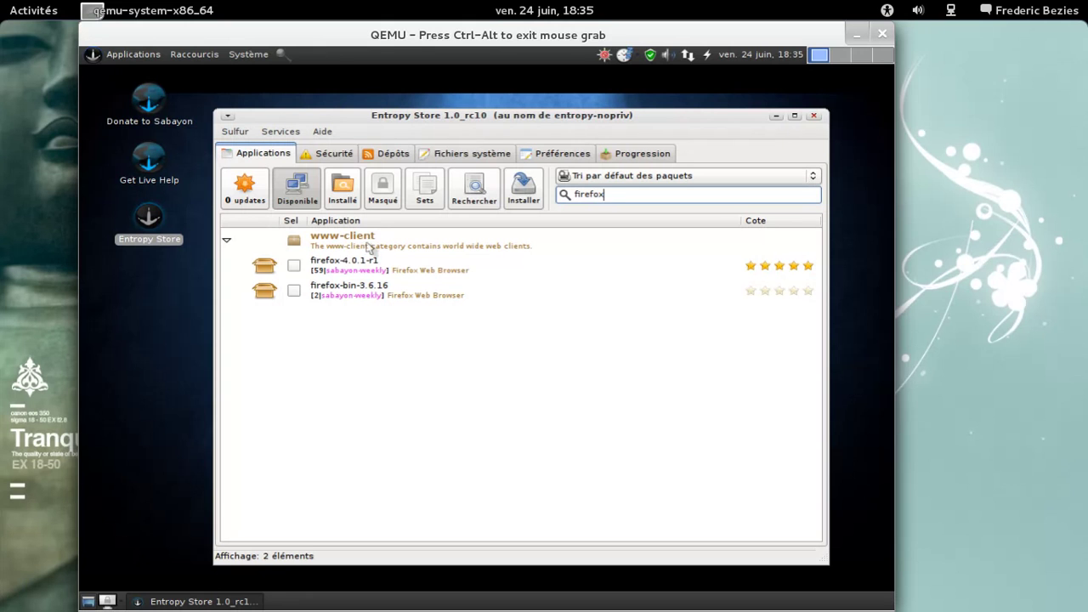
Mark firefox-4.0.1-r1 for installation and apply all the queued installations
click(298, 269)
right_click(298, 269)
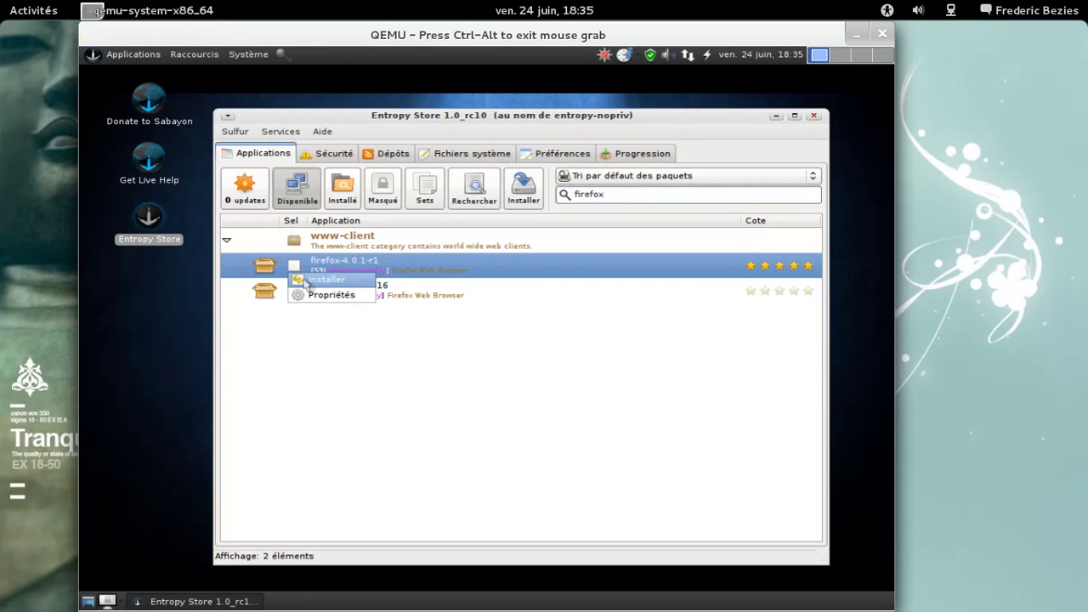
click(323, 280)
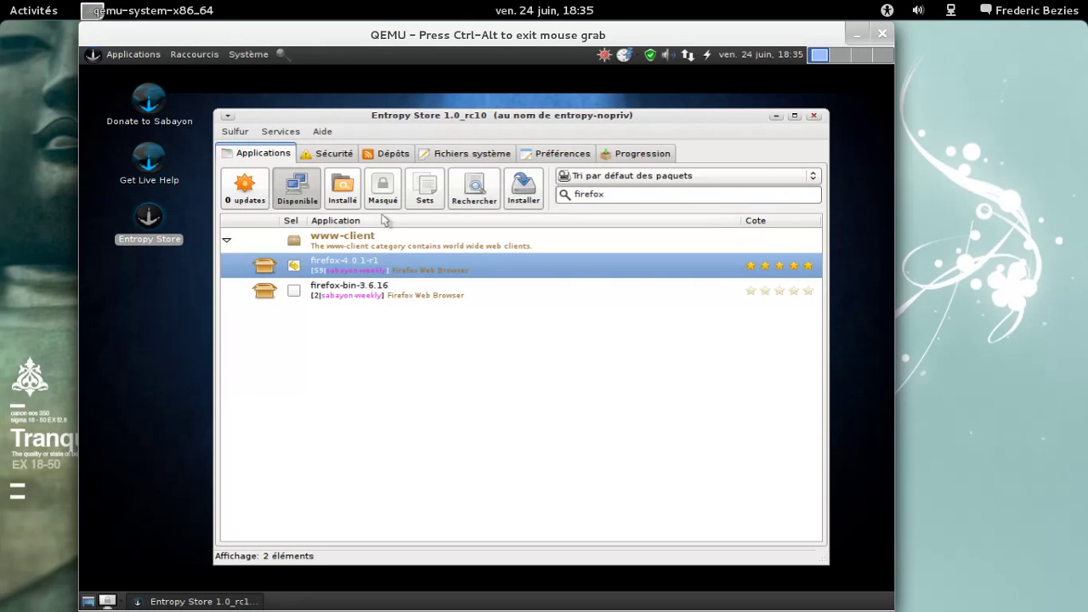
click(536, 202)
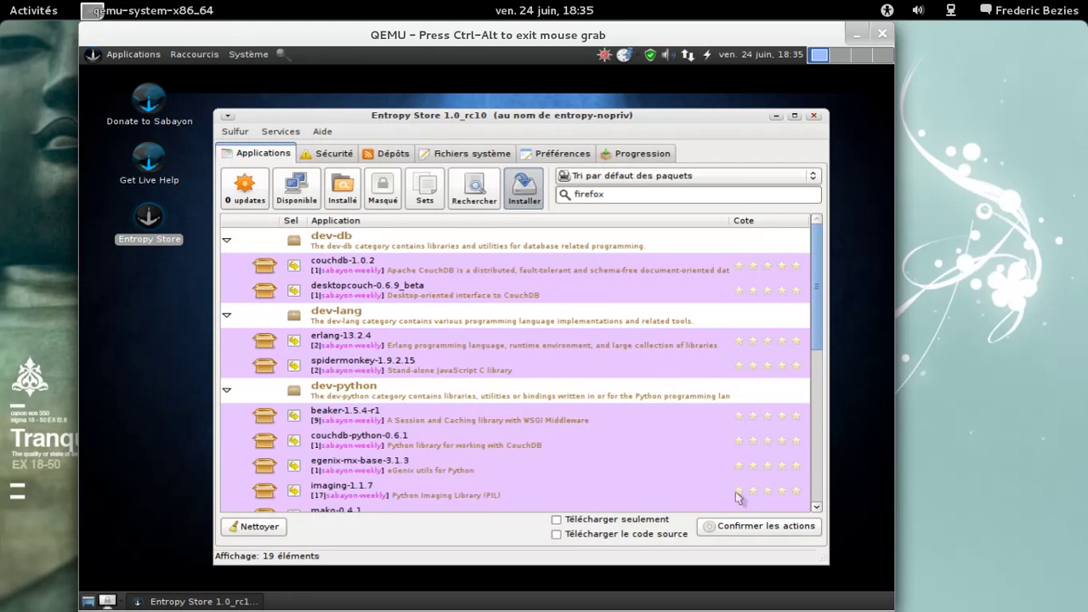
click(744, 527)
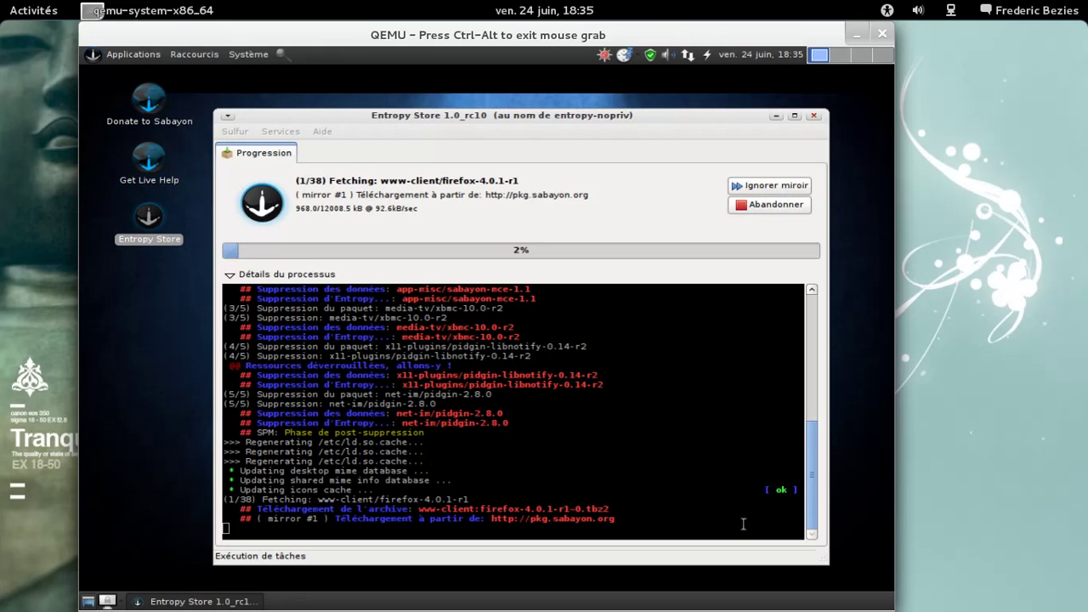
Open a blank LibreOffice Writer document and enter "Pendant que Mozilla Firefox et Gwibber s'installe, on teste LibreOffice sous Sabayon 6.0:)"
click(91, 56)
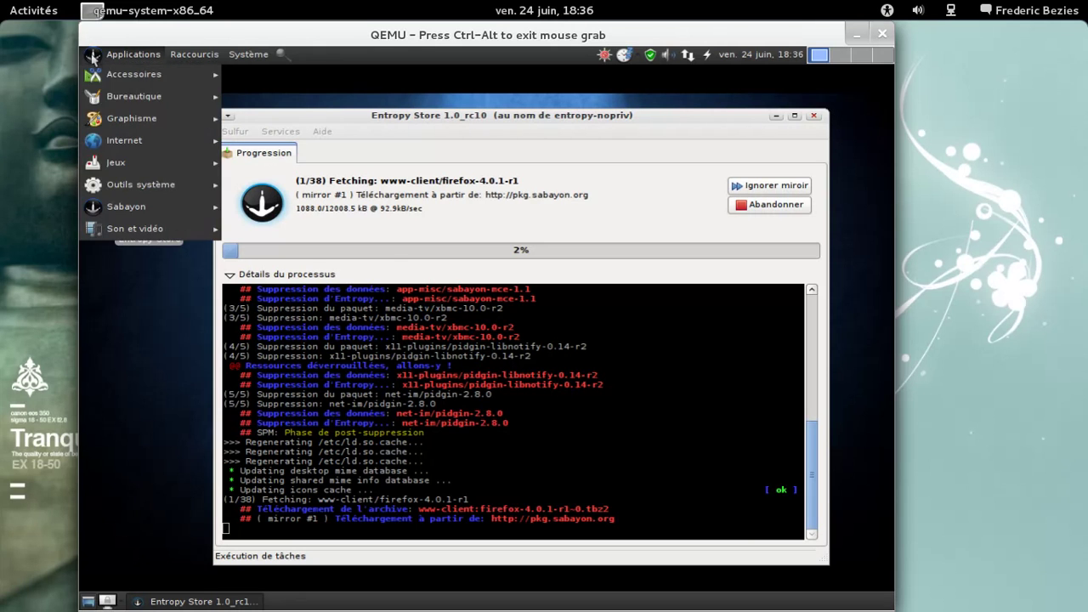
mouse_move(110, 103)
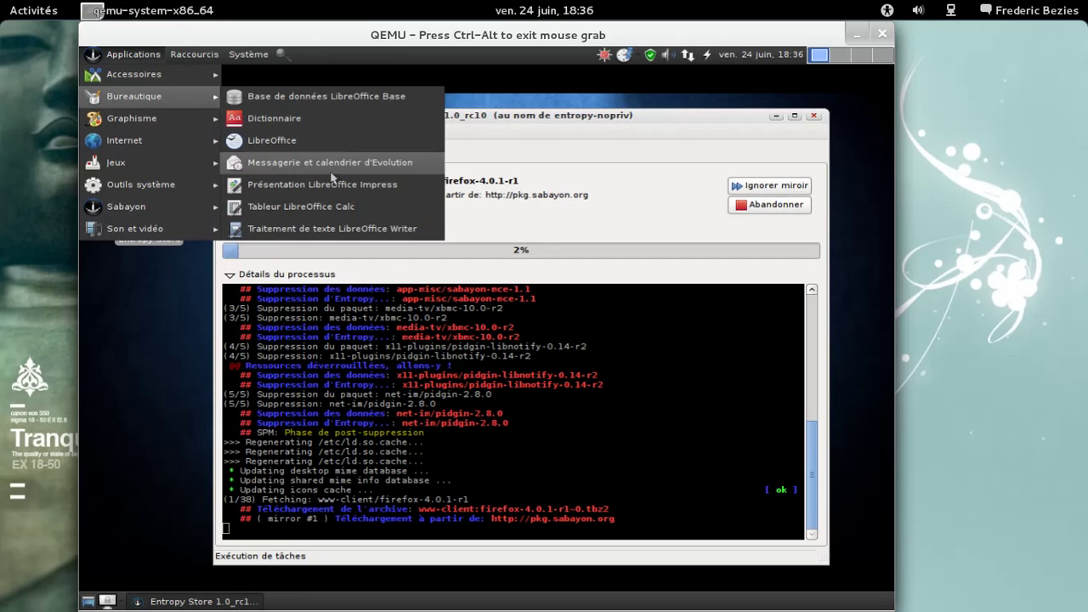
click(344, 222)
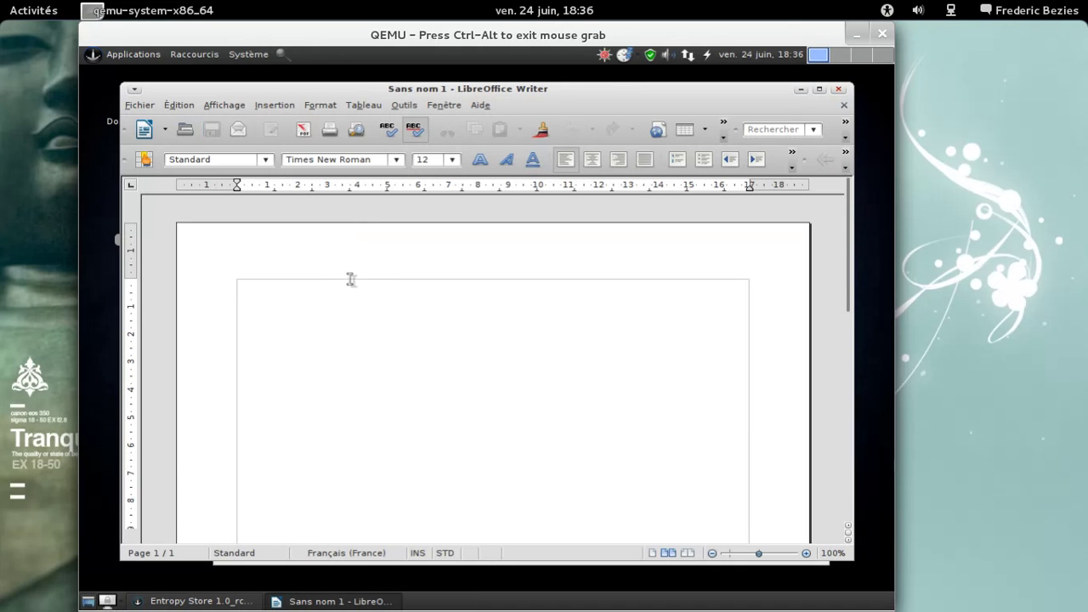
text(Pendant que Mozil)
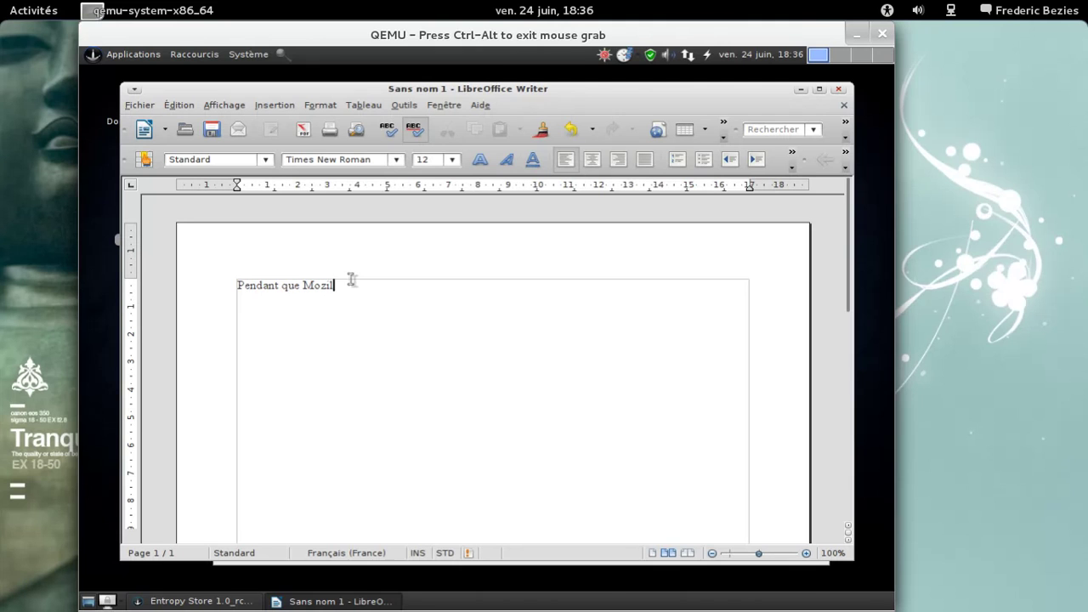
text(la Firefox et Gwibbe)
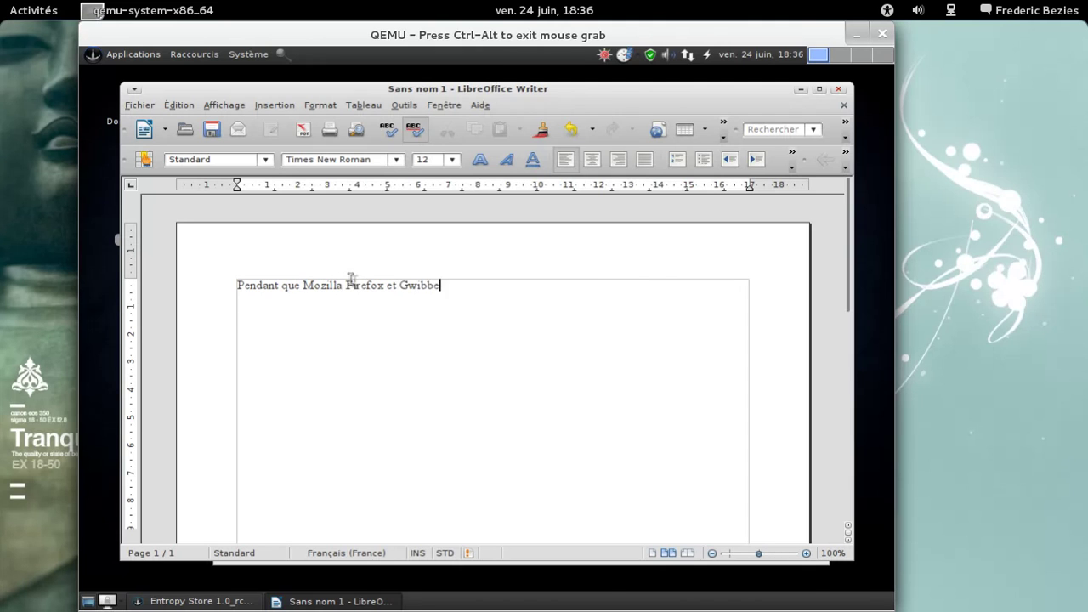
text(r s'installe, on teste Libe)
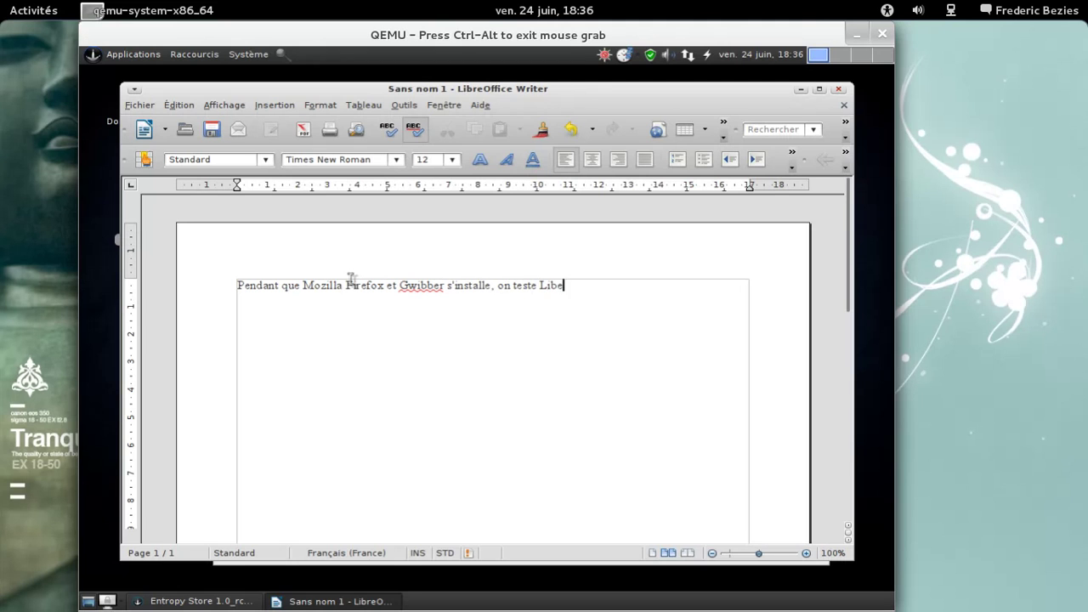
text(rOffice sous Saba)
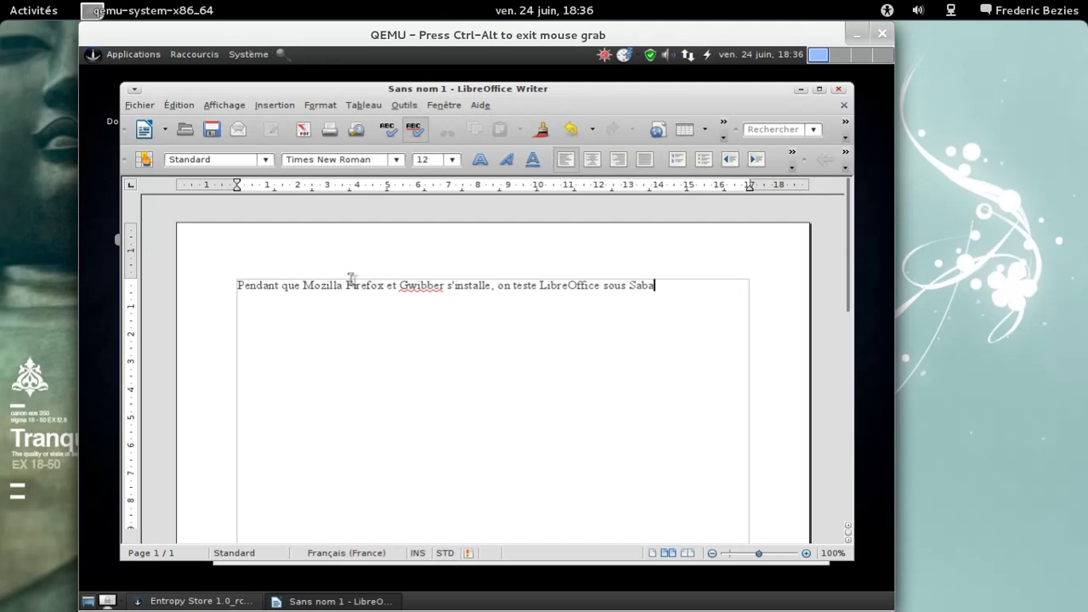
text(yon 6,0 !)
key(BackSpace)
key(BackSpace)
View the LibreOffice version information, then close Writer without saving the test document
click(481, 105)
click(502, 196)
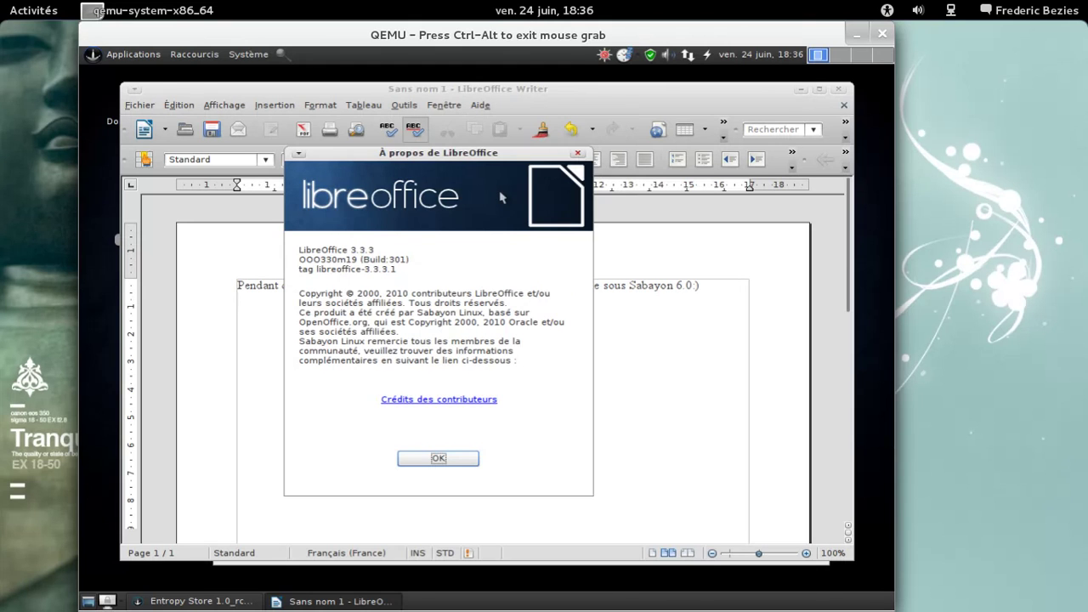
click(456, 460)
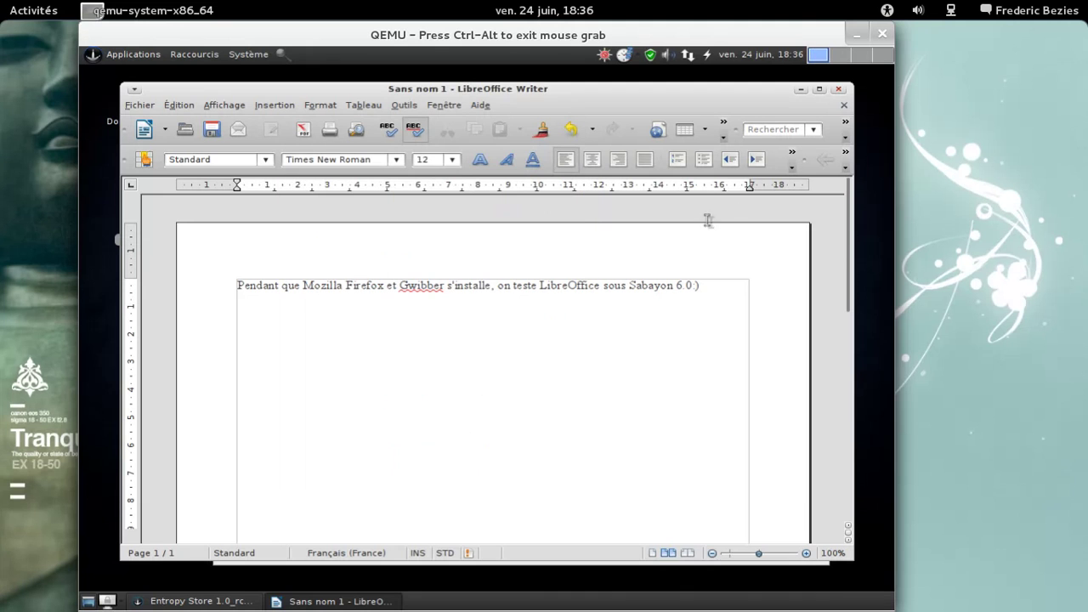
click(839, 88)
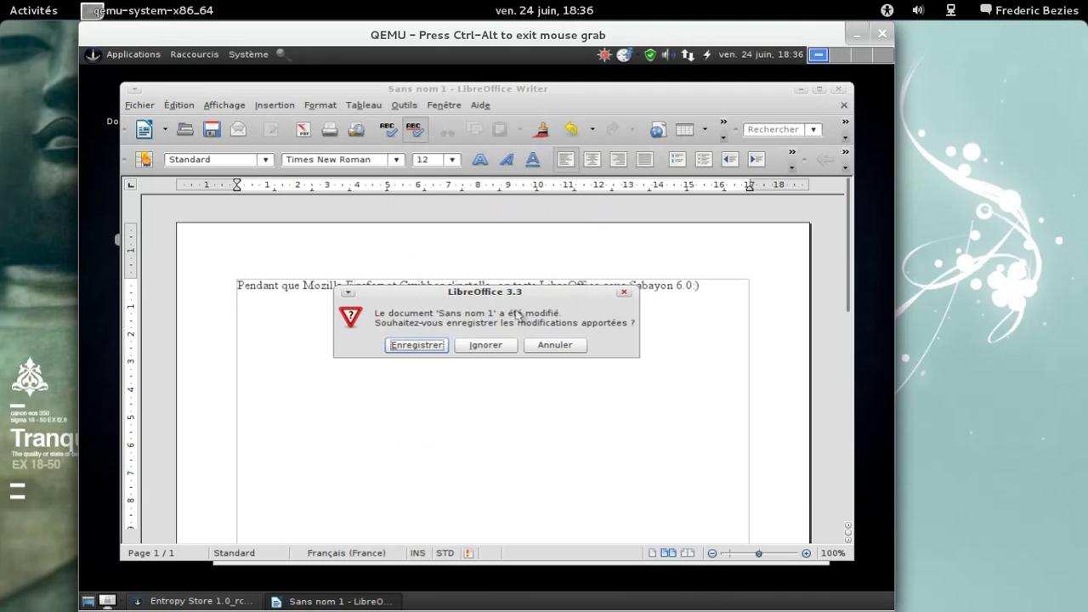
click(483, 345)
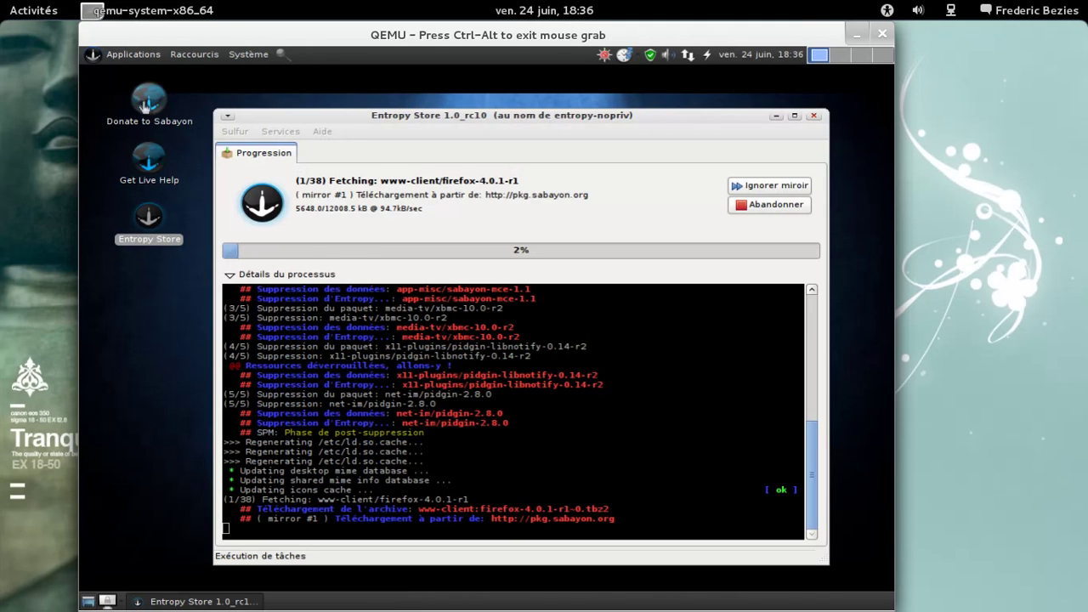
Review the installed entries in the Sabayon, Outils système and Jeux application categories
click(120, 57)
mouse_move(121, 206)
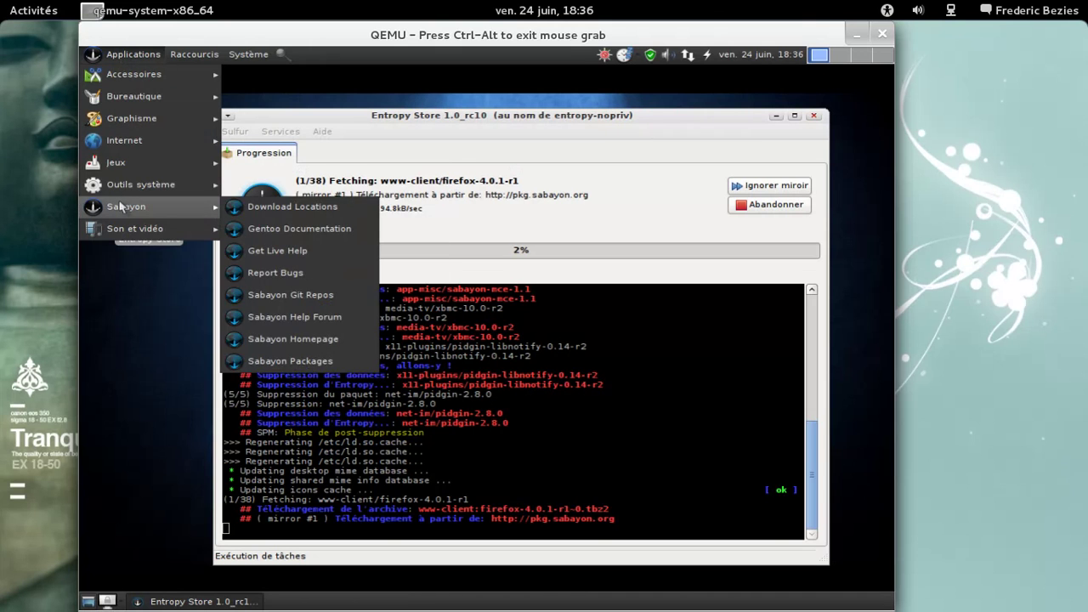
mouse_move(123, 184)
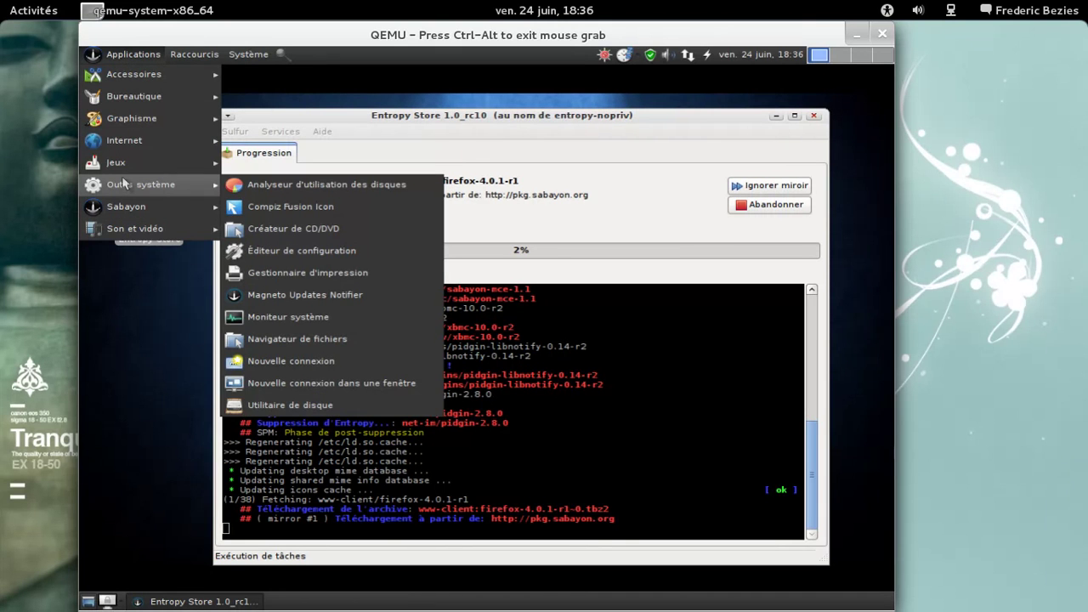
mouse_move(123, 162)
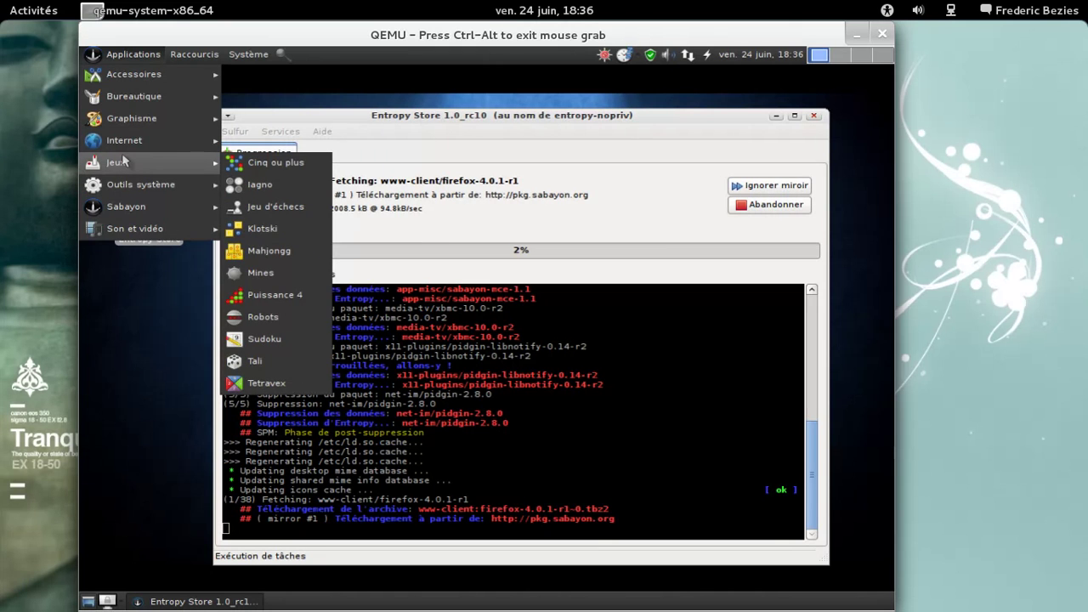